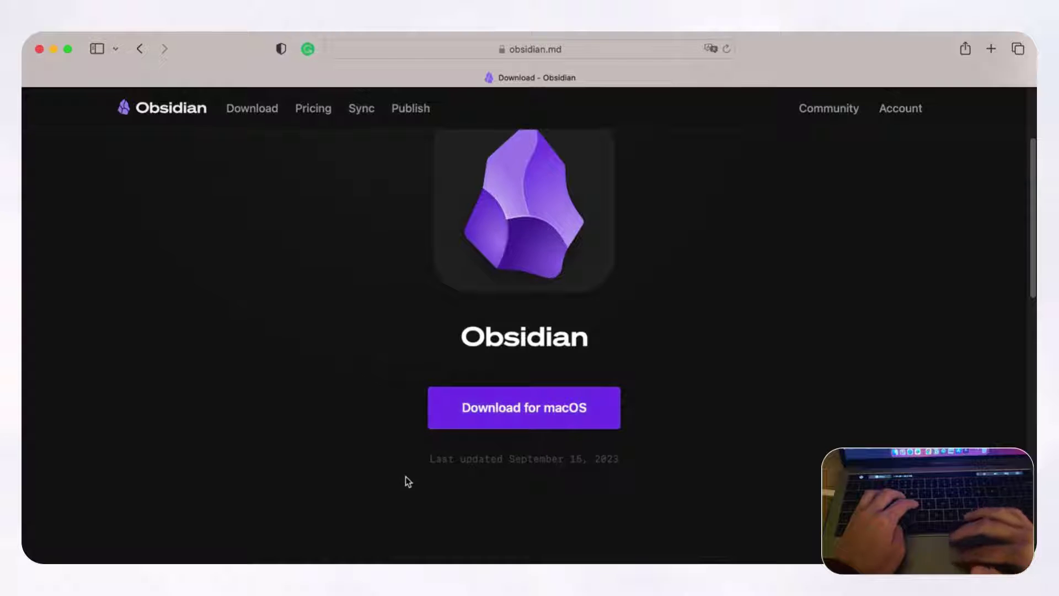
Examine the download page for the platforms and installer variants Obsidian is offered for
scroll(342, 469, "down", 5)
scroll(342, 470, "down", 5)
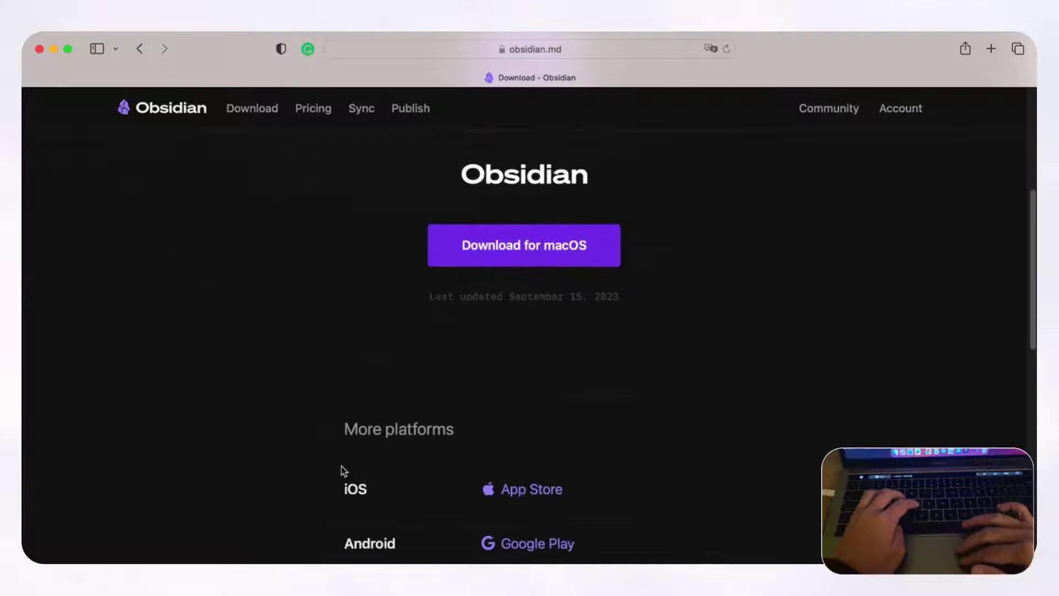
scroll(342, 469, "down", 4)
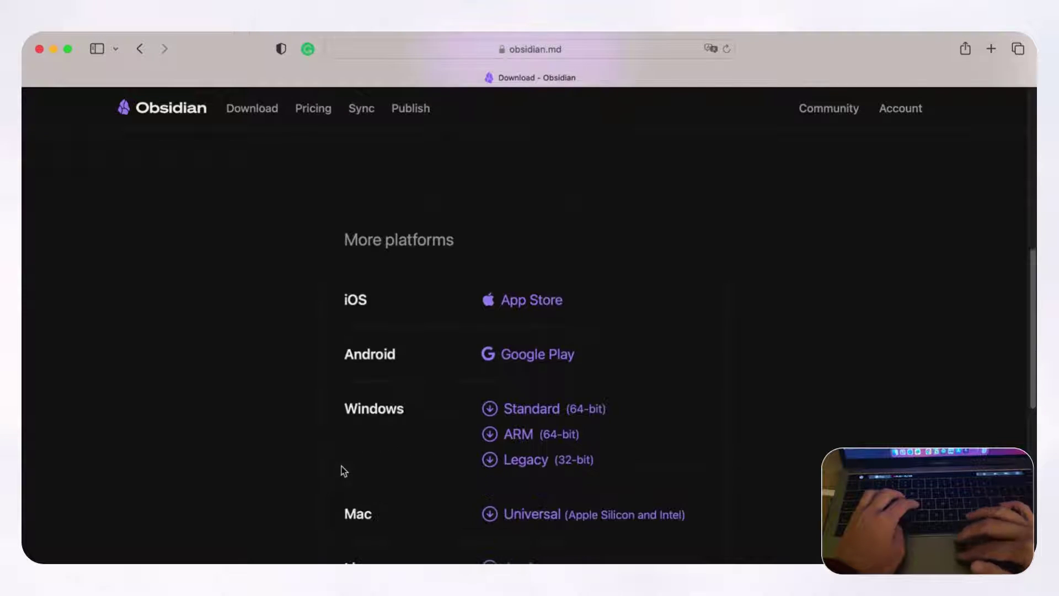
scroll(389, 370, "down", 3)
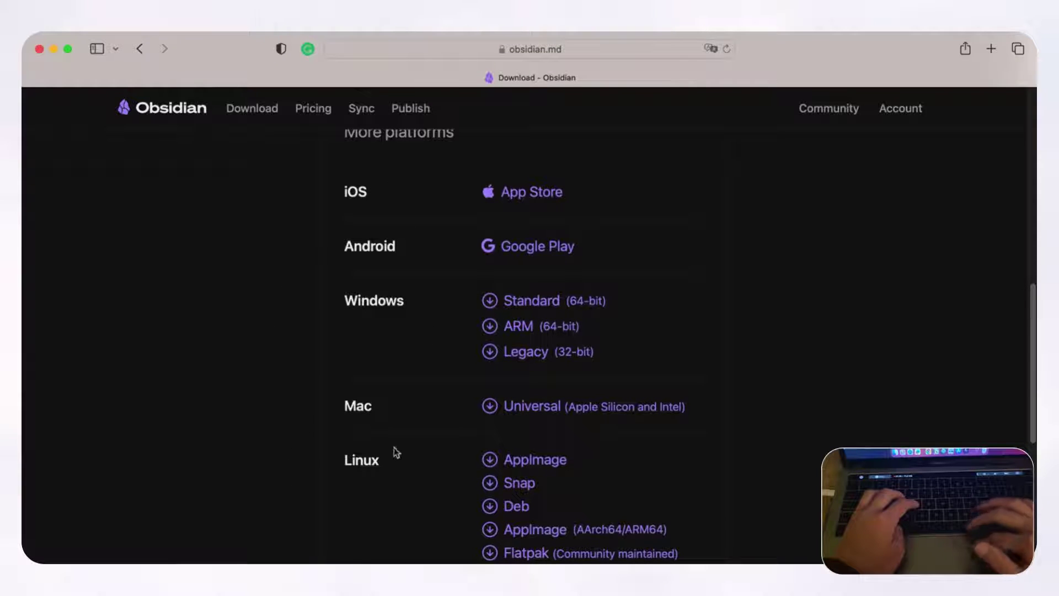
scroll(284, 292, "up", 3)
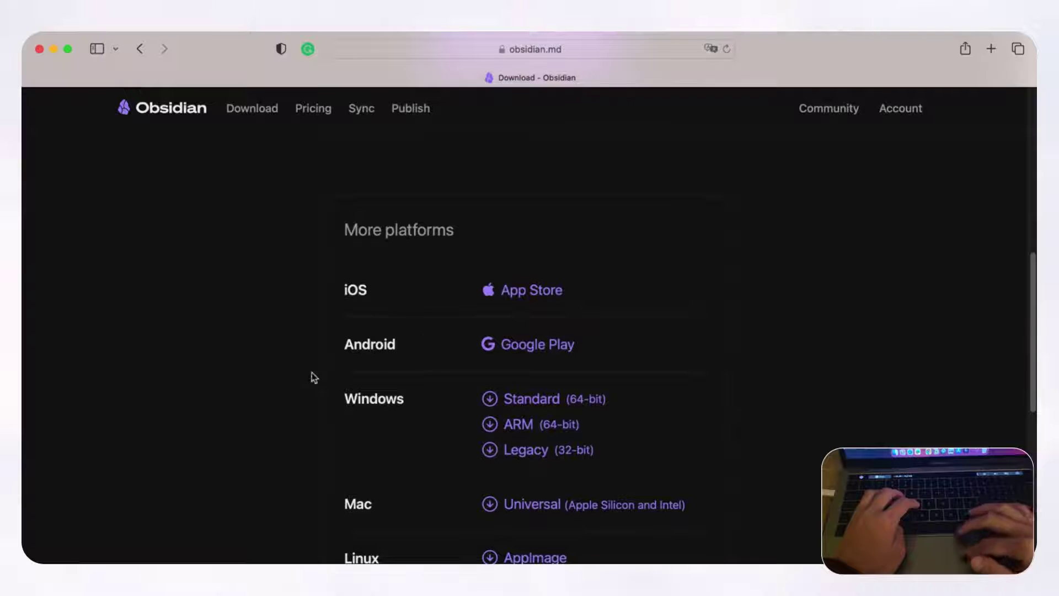
scroll(318, 320, "up", 10)
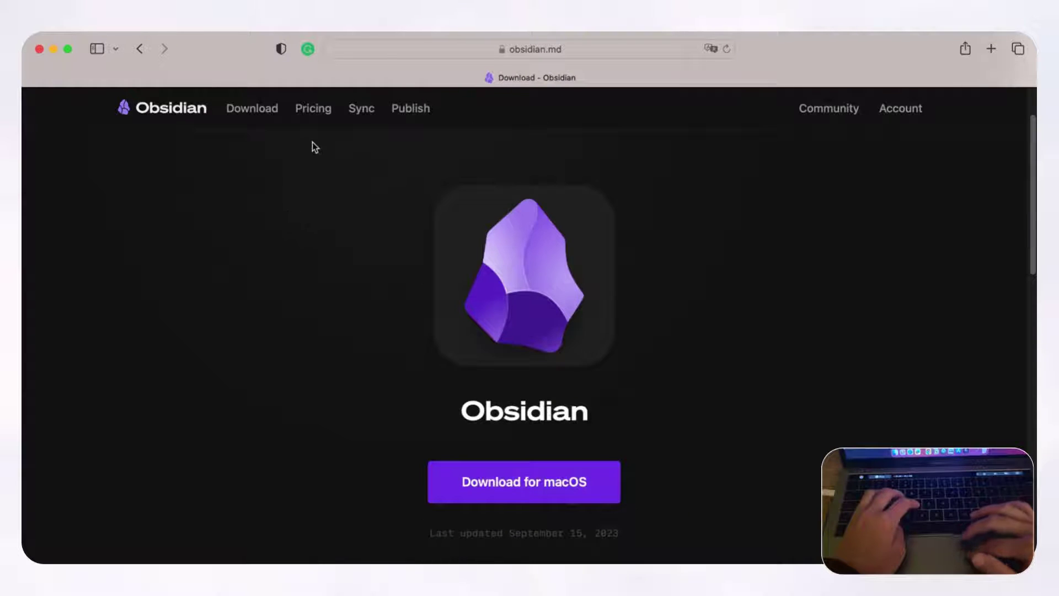
Open the Pricing page and examine the personal and commercial plans and the Sync and Publish add-ons
left_click(319, 116)
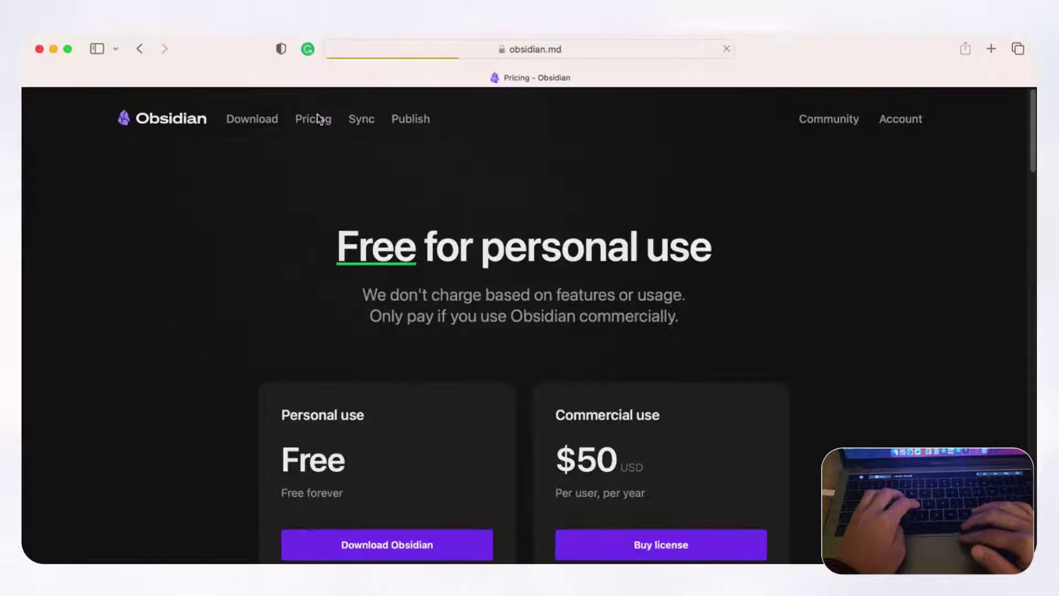
scroll(336, 241, "down", 1)
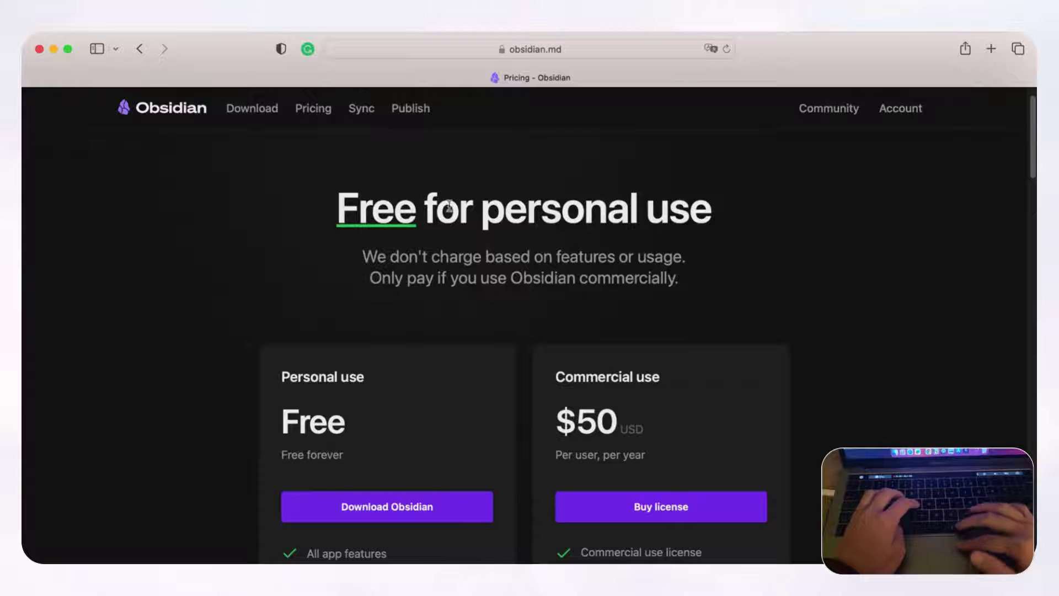
scroll(409, 236, "down", 5)
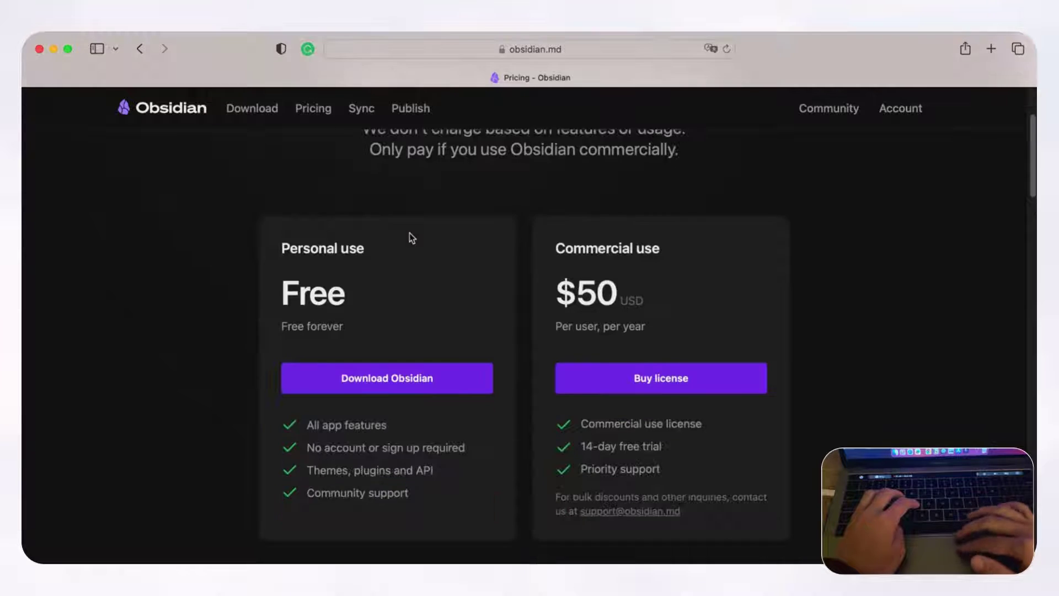
scroll(447, 365, "up", 1)
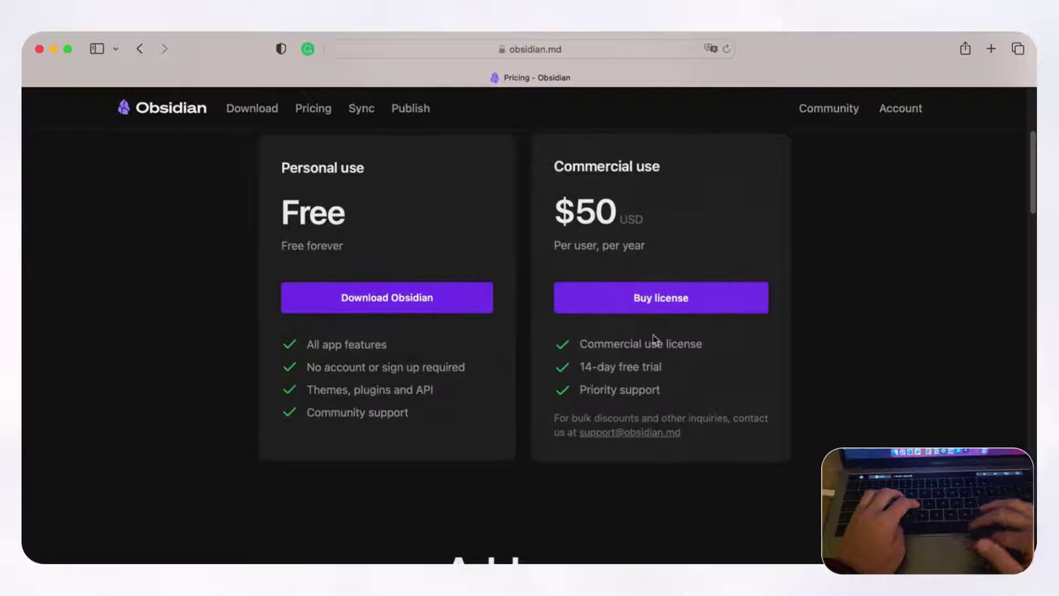
scroll(671, 419, "down", 5)
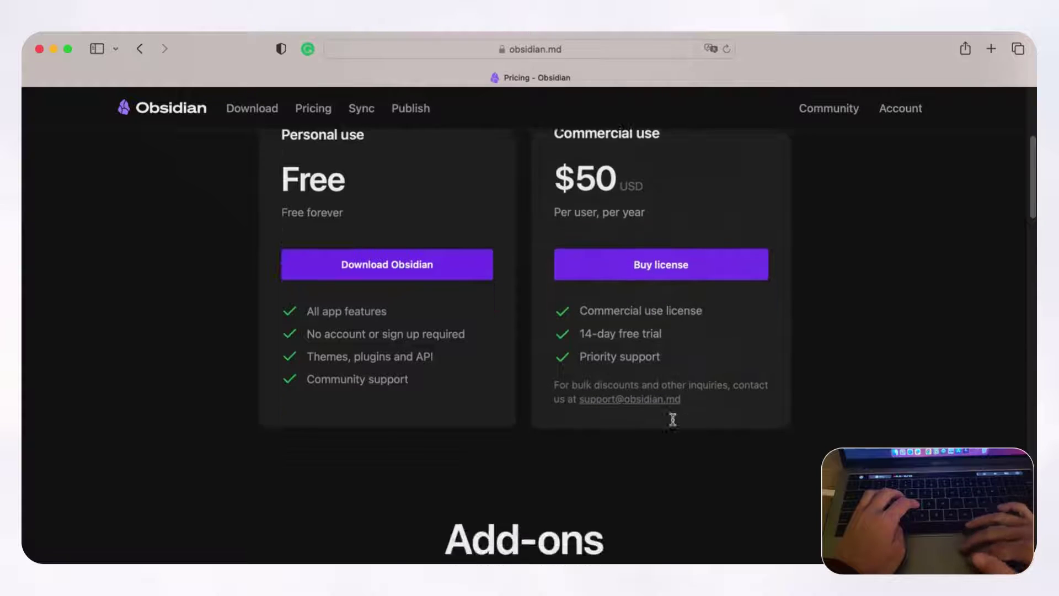
scroll(673, 420, "down", 3)
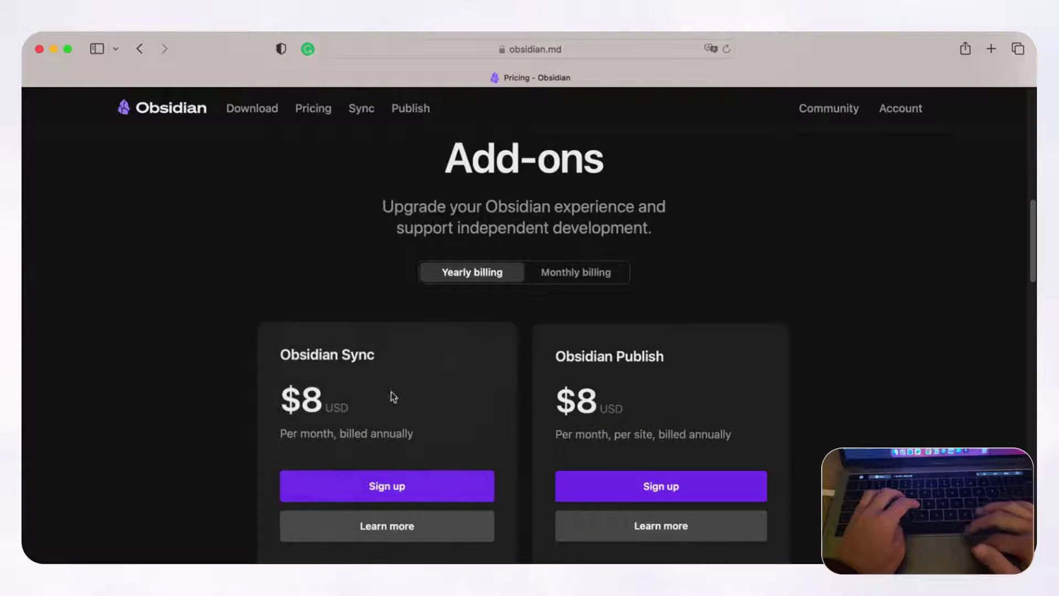
scroll(390, 393, "down", 3)
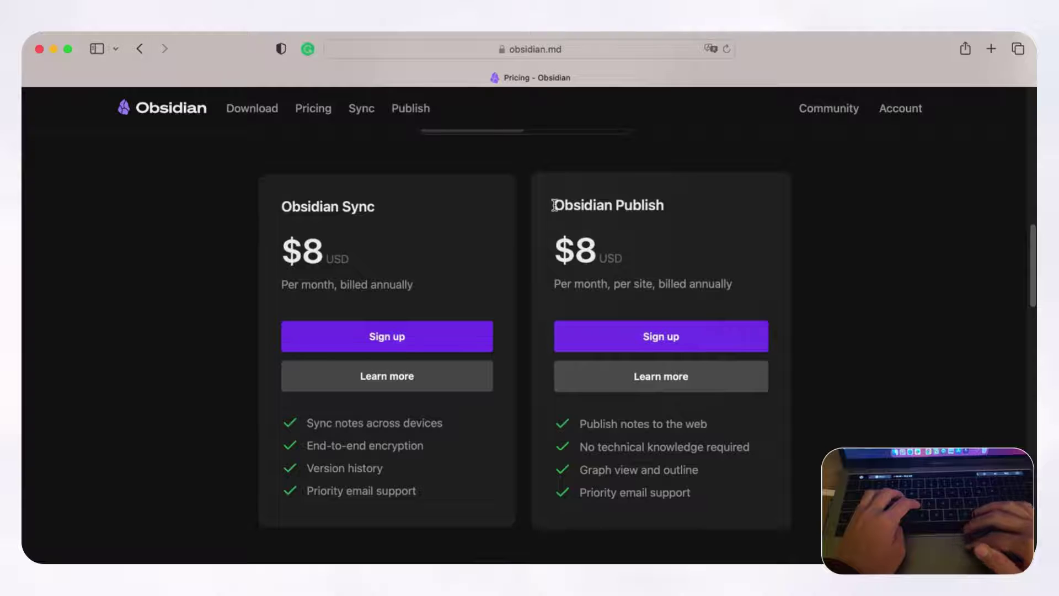
scroll(492, 210, "up", 1)
scroll(493, 210, "up", 10)
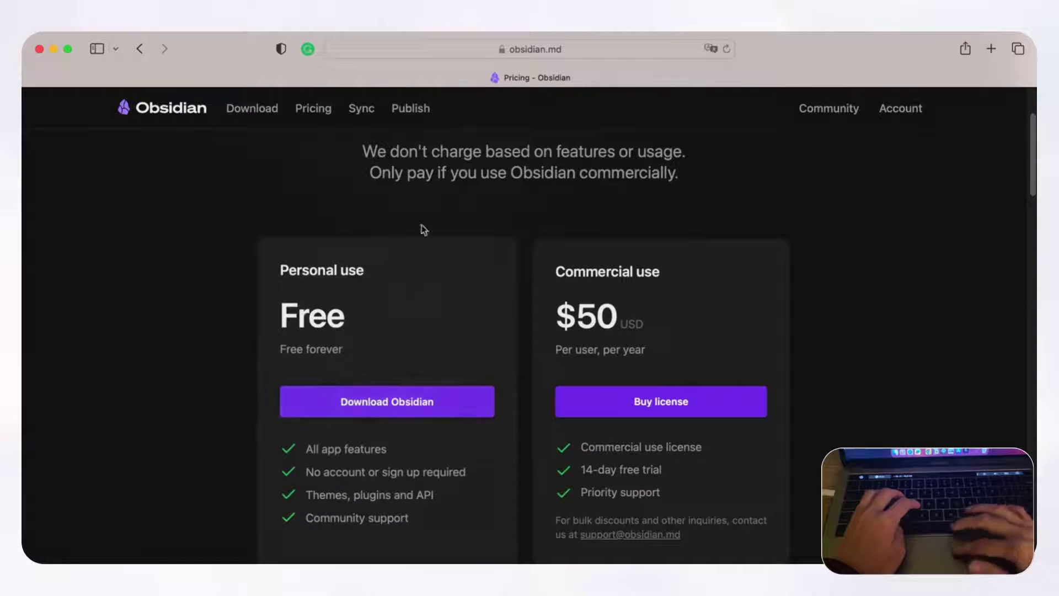
Download Obsidian for personal use and, in the Obsidian app, set up a vault with Quick start
left_click(369, 387)
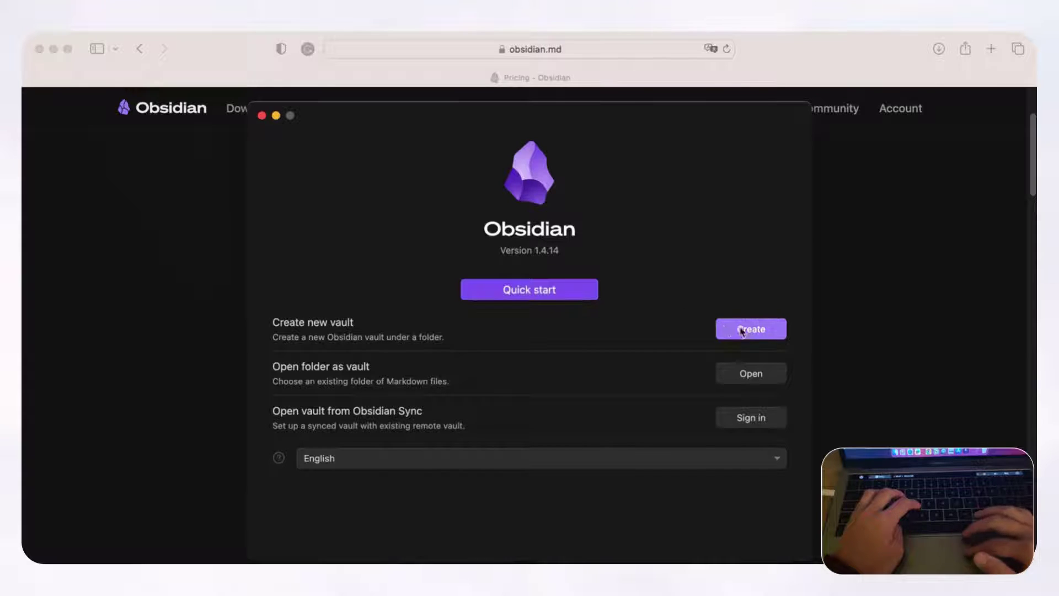
left_click(761, 331)
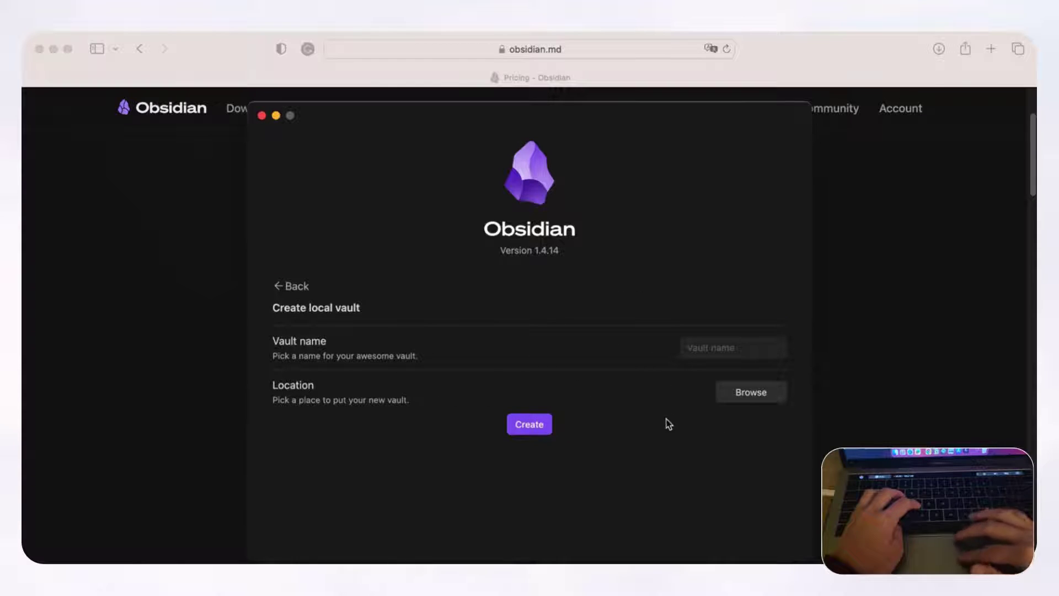
left_click(293, 289)
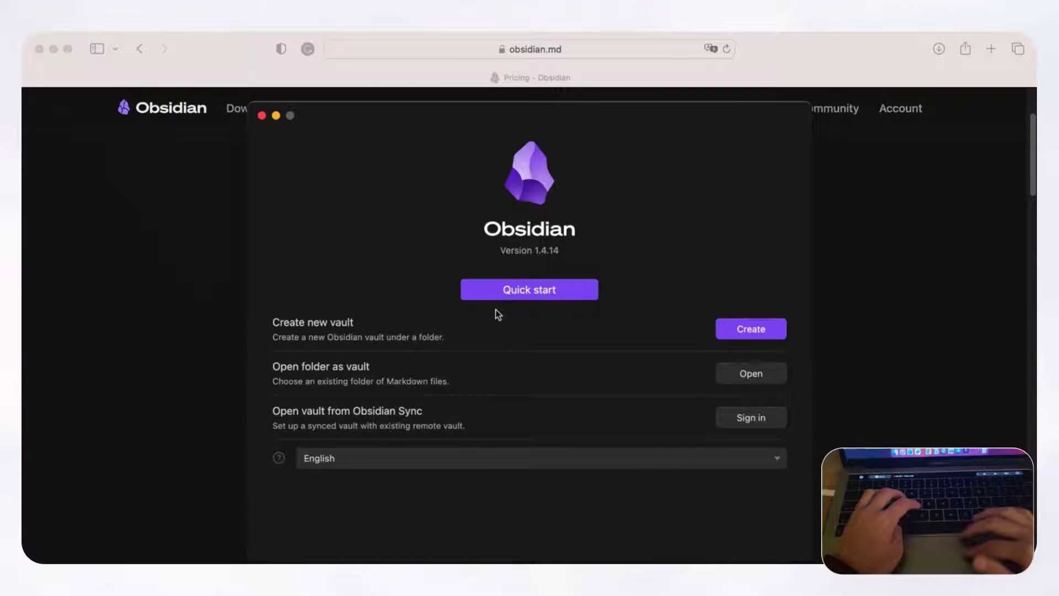
left_click(522, 292)
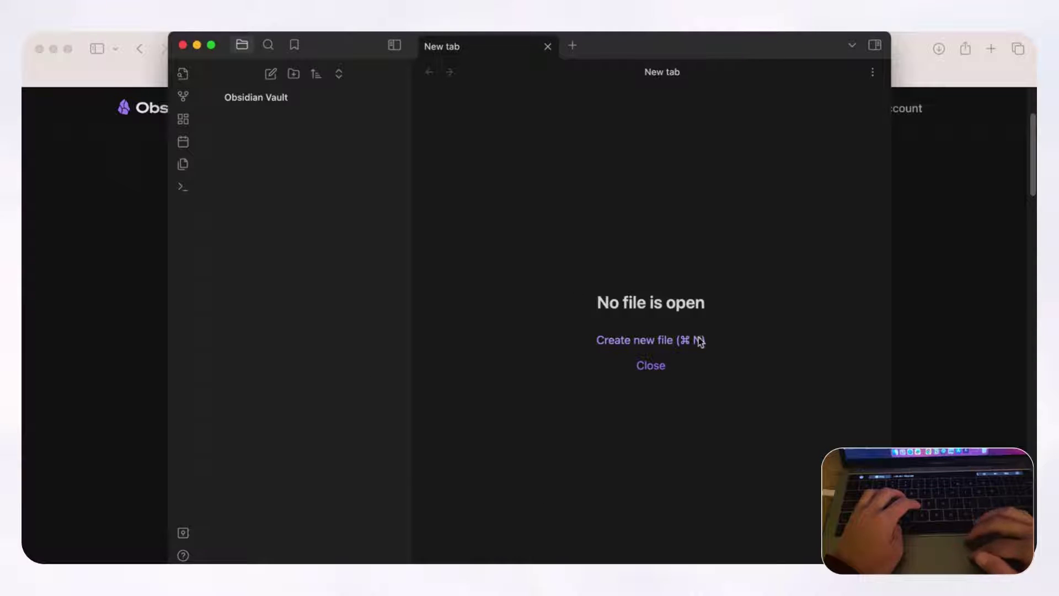
Create a new file in the vault and title it "Note 1"
left_click(678, 341)
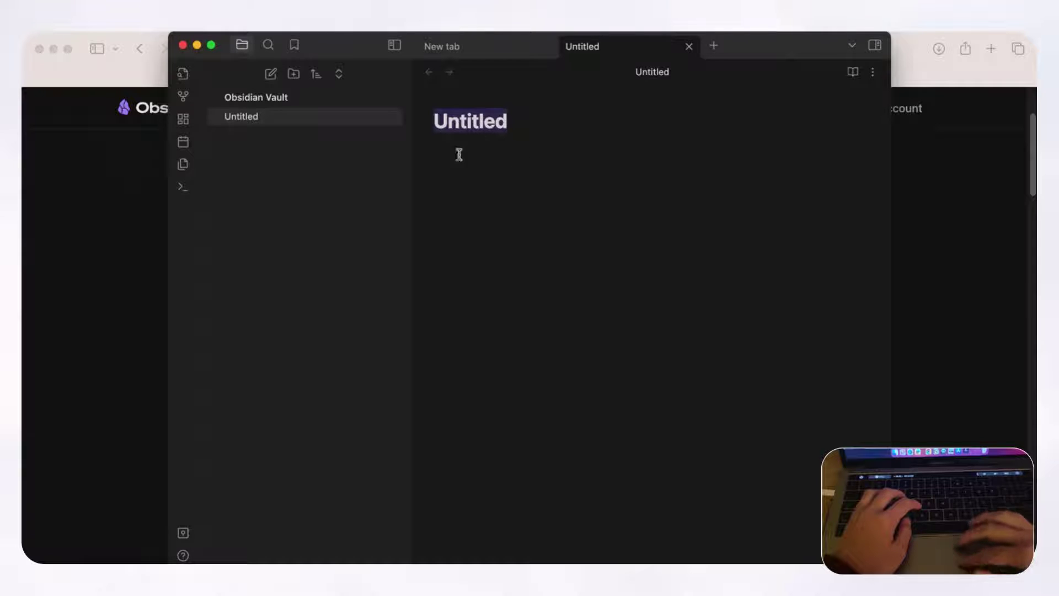
left_click(478, 120)
double_click(479, 120)
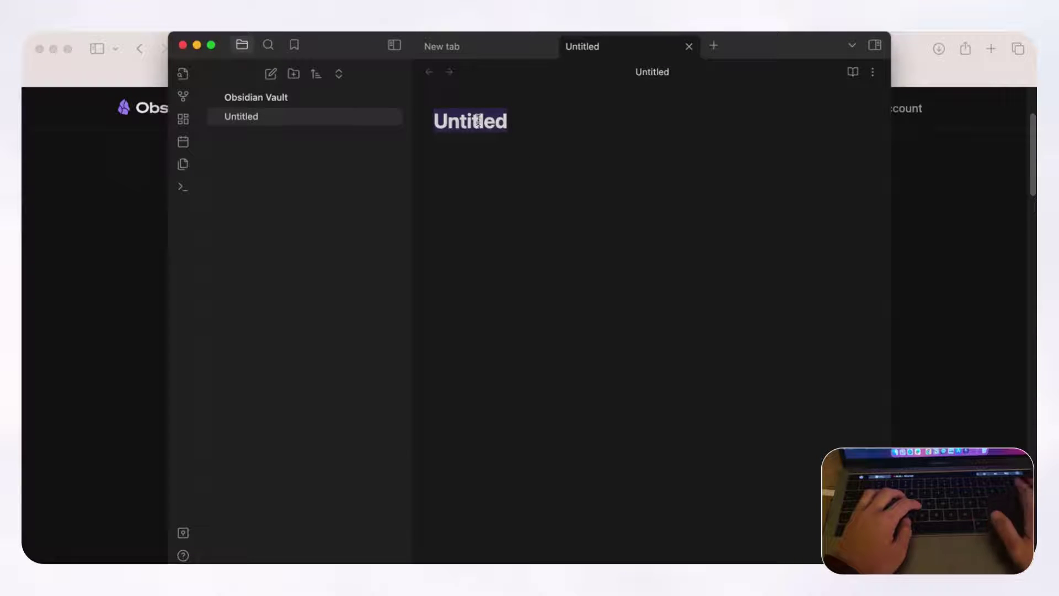
key("BackSpace")
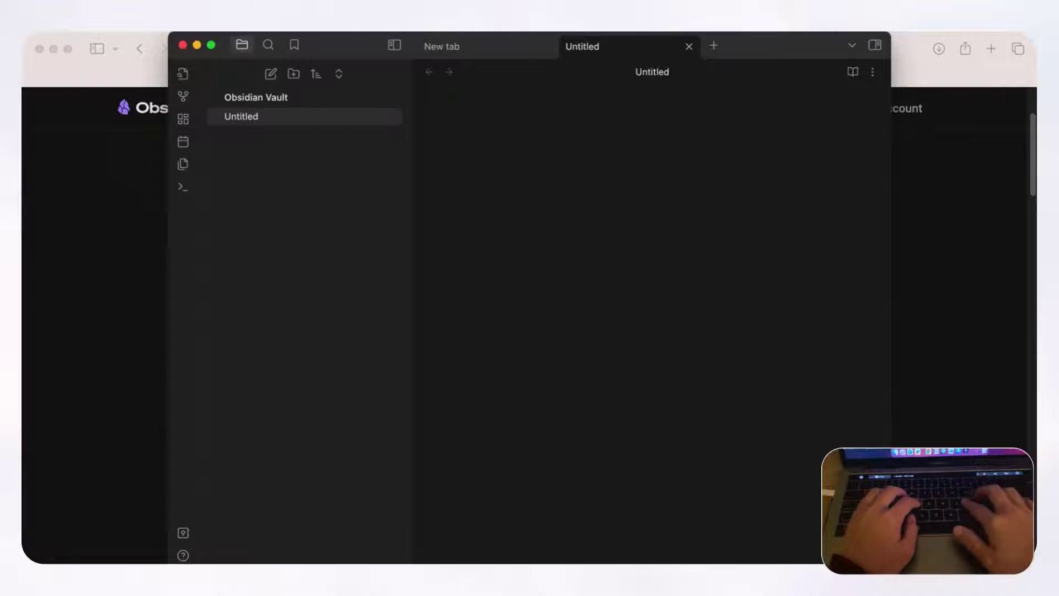
type("Note 1")
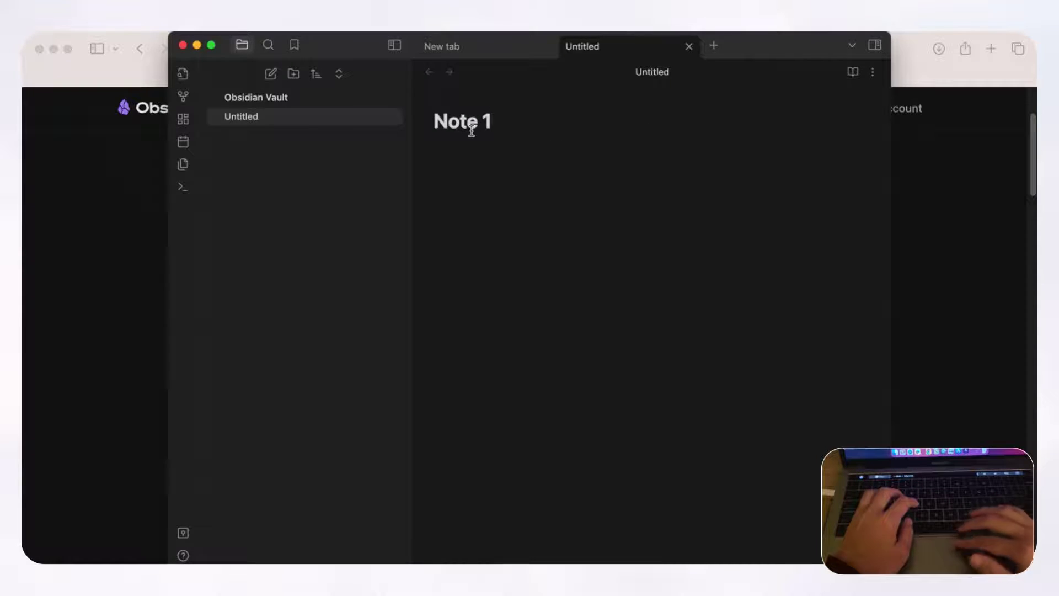
Create two more notes in the vault, titled "Note 2" and "Note 3", opening a new tab for the second
left_click(271, 74)
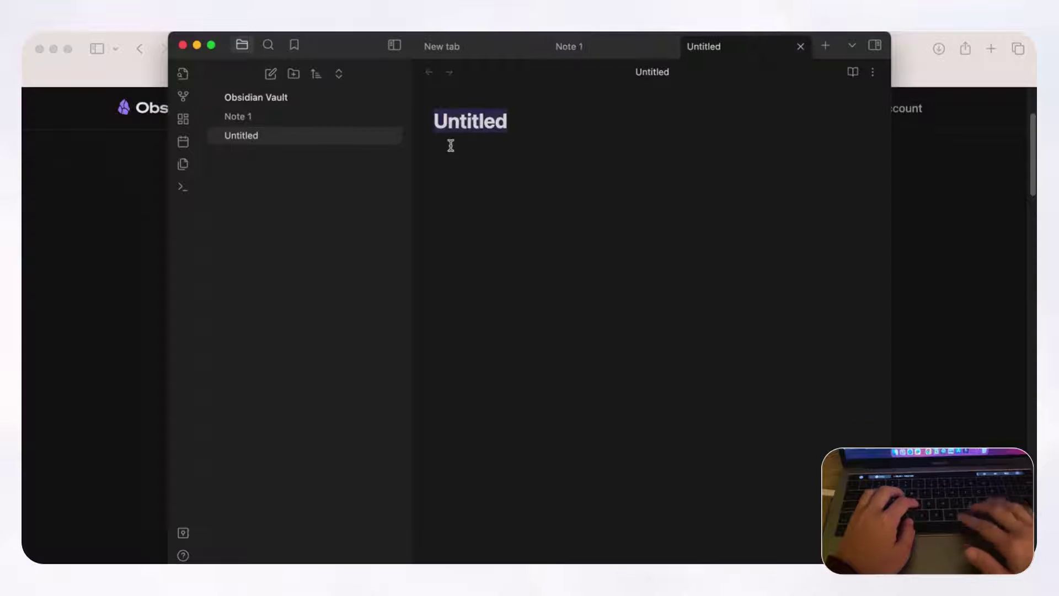
type("Note 2")
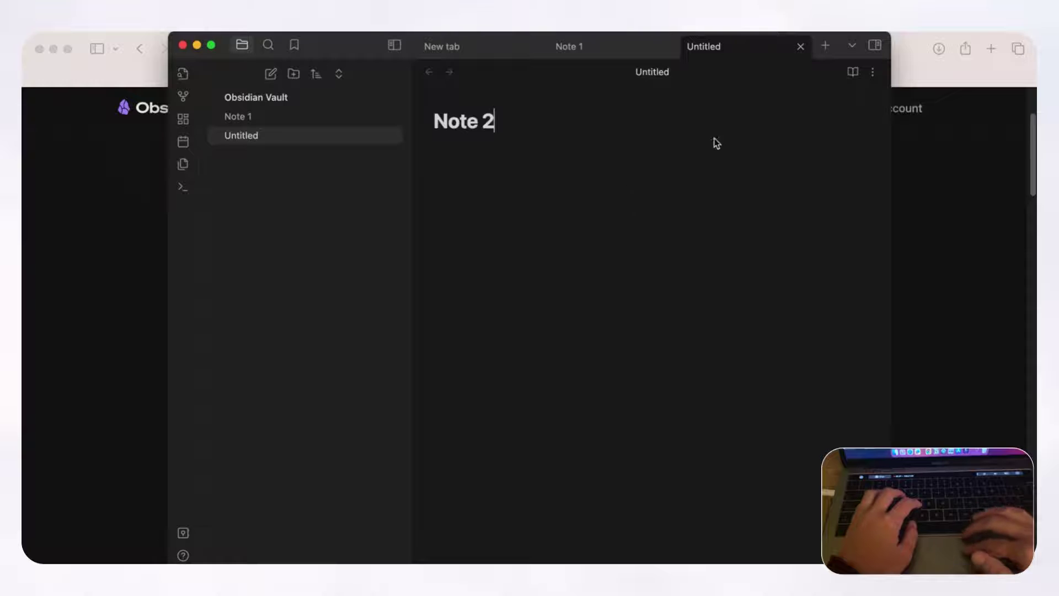
left_click(825, 47)
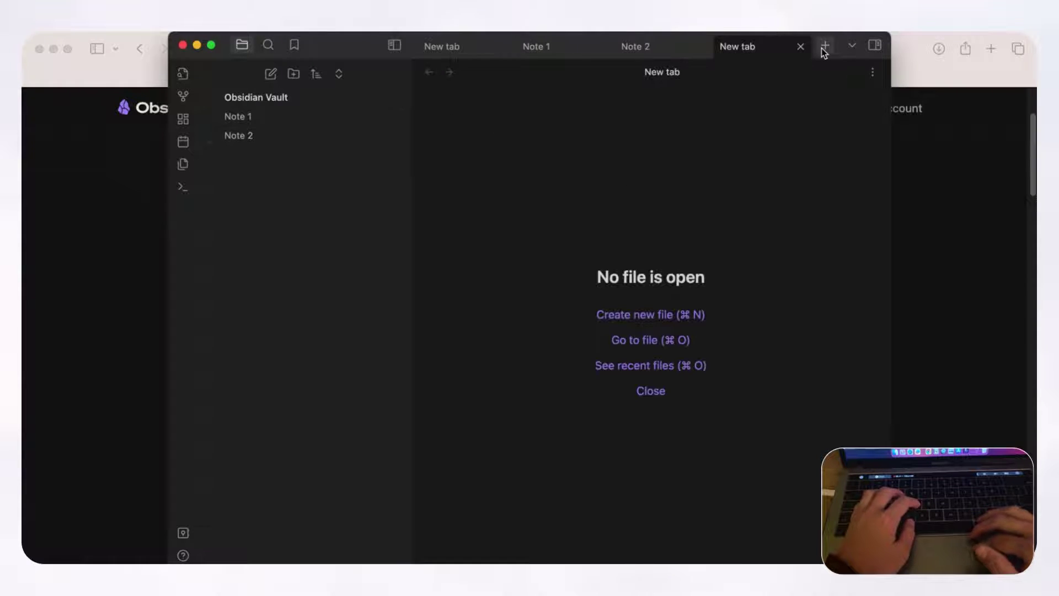
left_click(636, 317)
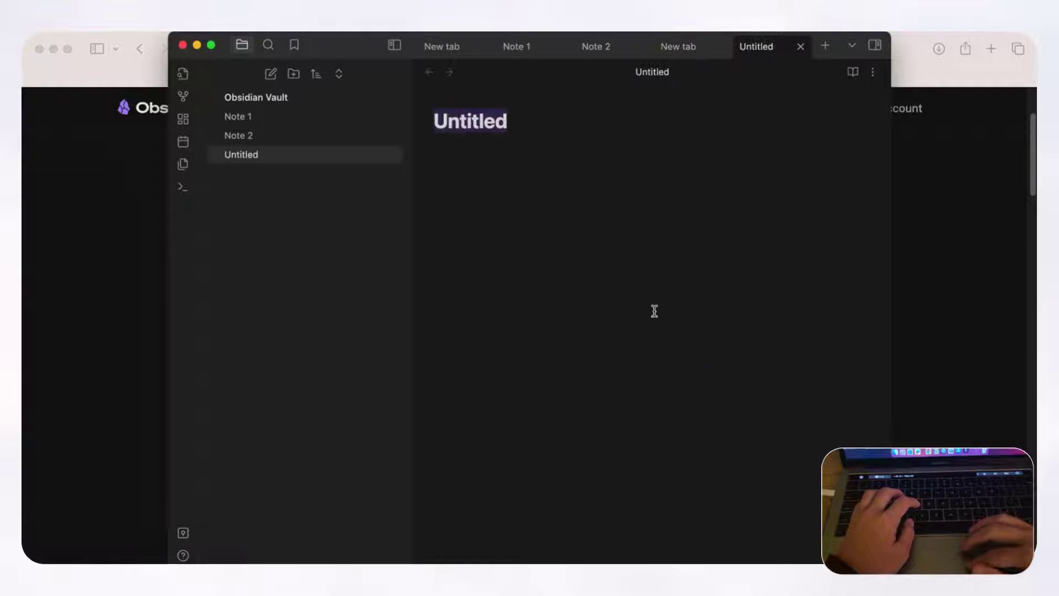
type("Note 3")
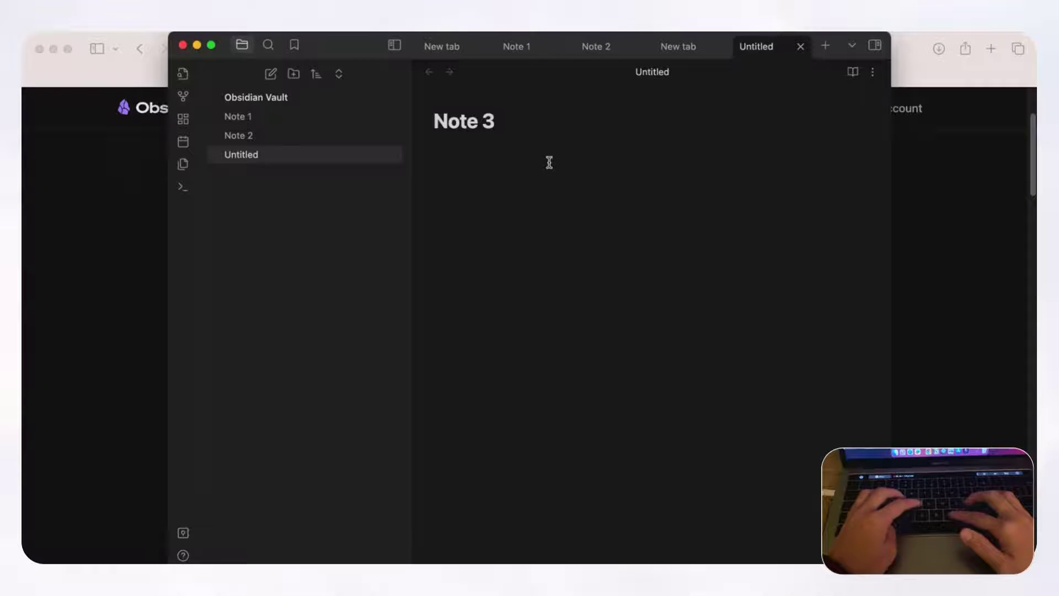
Create another note in the vault and title it "Note 4"
key("super+n")
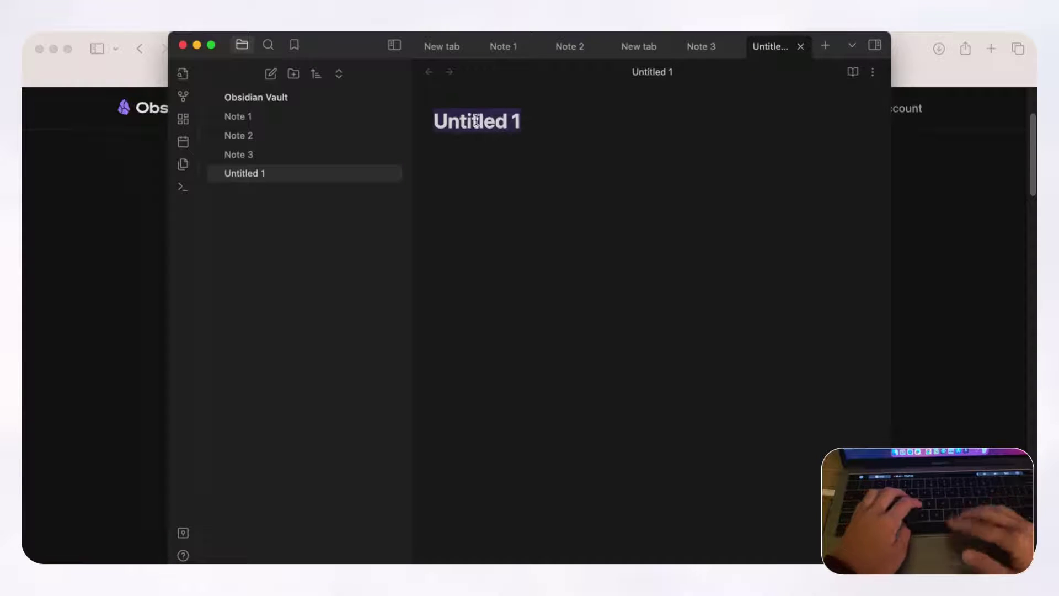
type("Note 4")
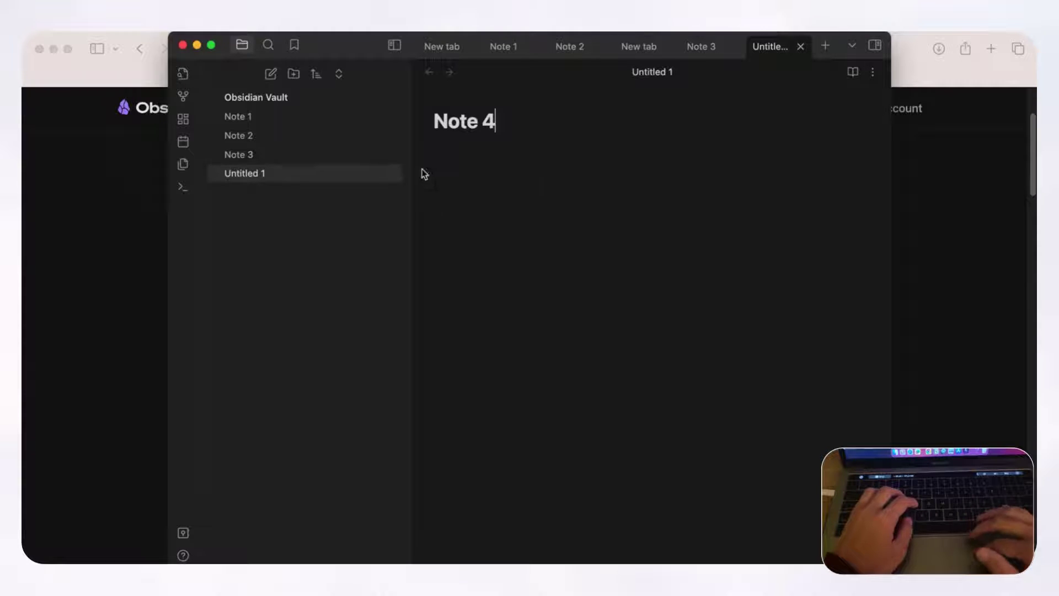
key("Return")
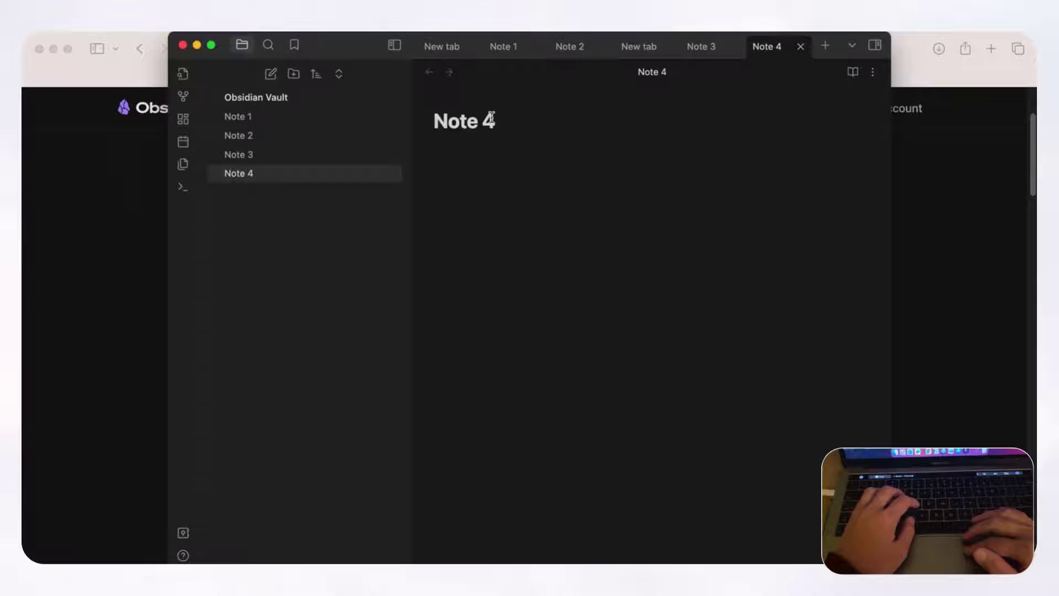
Rename the Note 4 note as "Youtube Video Ideas"
key("Up")
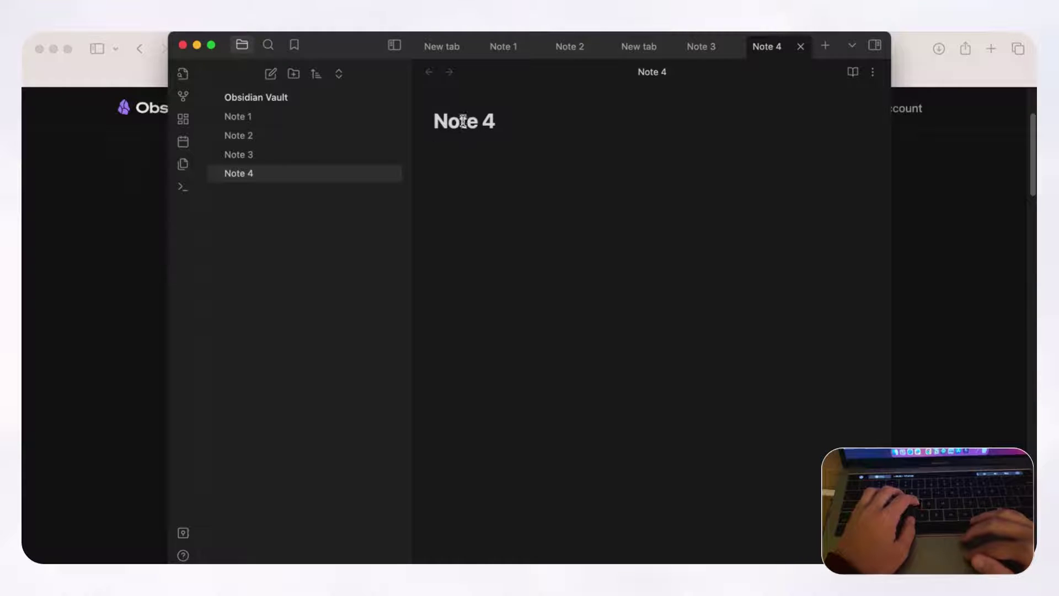
key("super+a")
key("BackSpace")
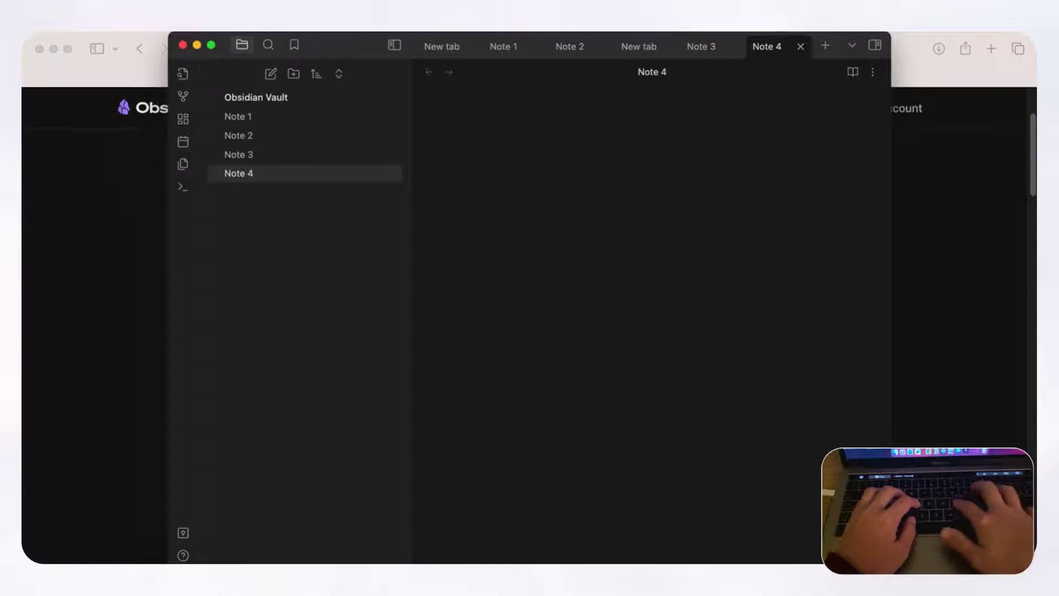
type("Youtube ")
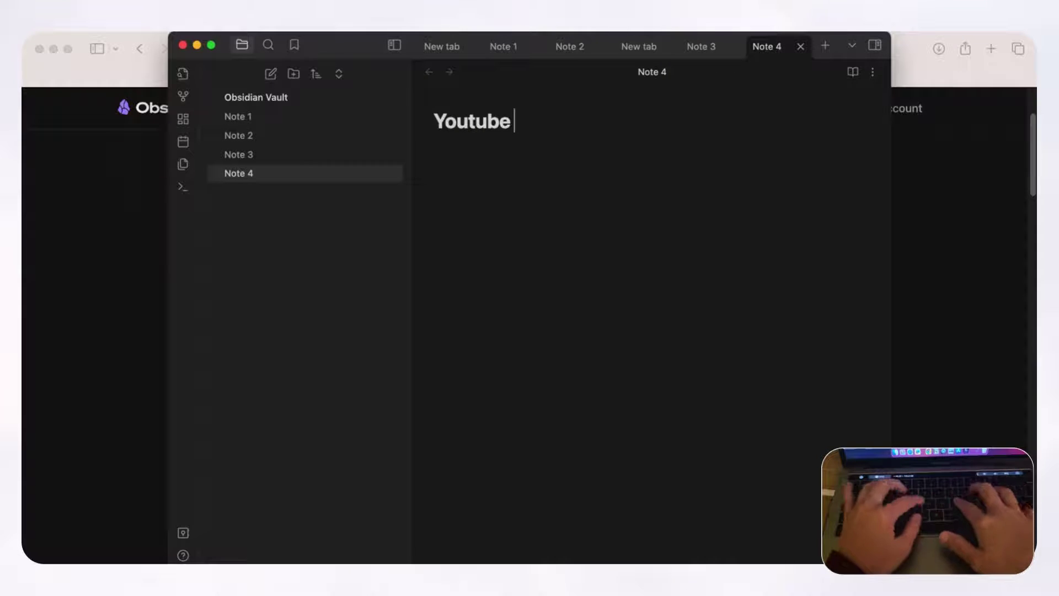
type("Video Ideas")
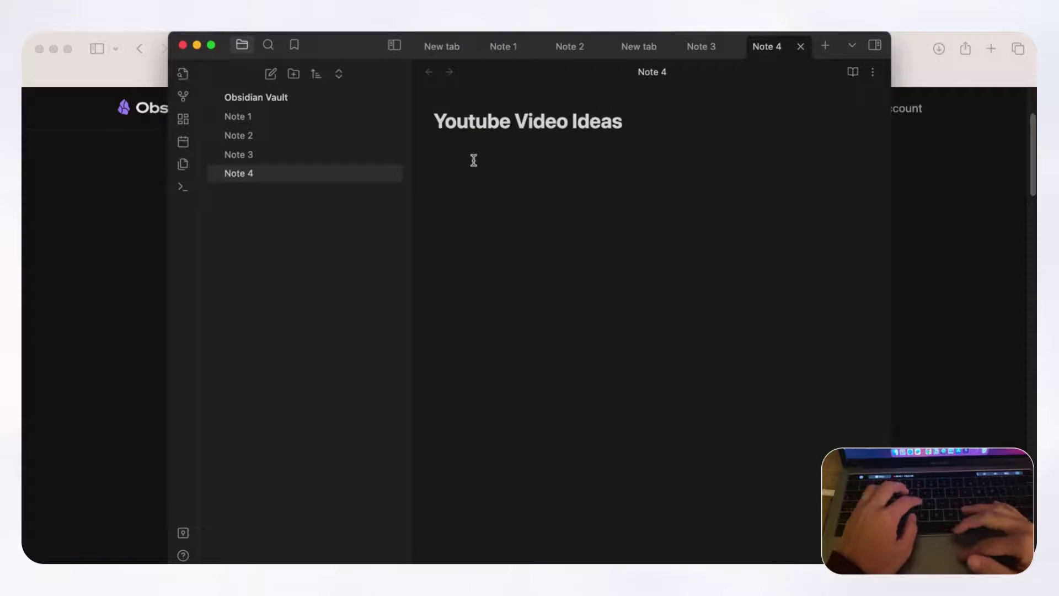
key("Return")
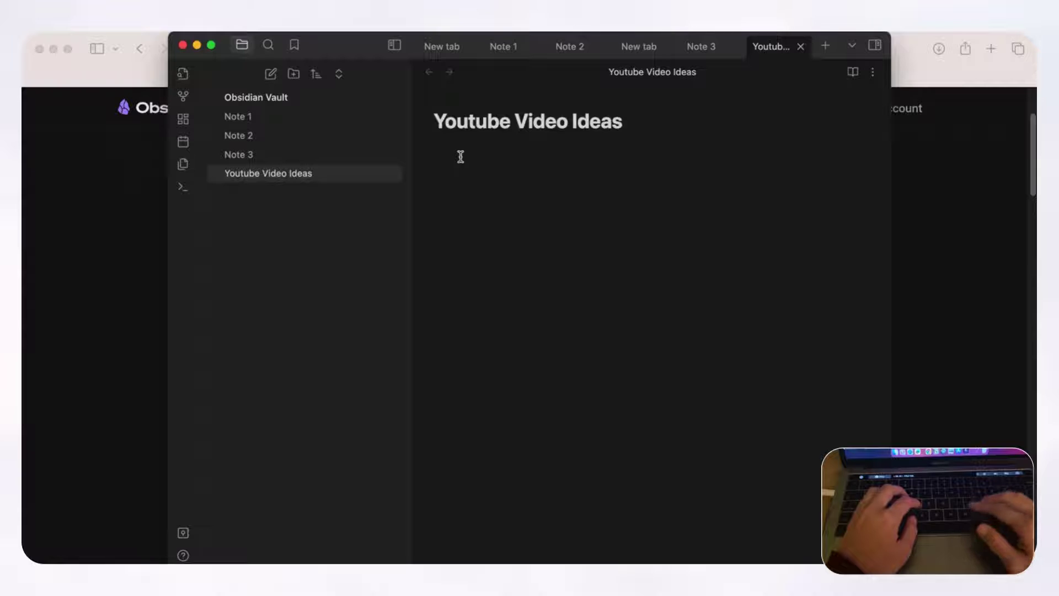
Add a link to a new note "Obsidian for Beginners" in Youtube Video Ideas, and follow it to create the note before returning
type("[[")
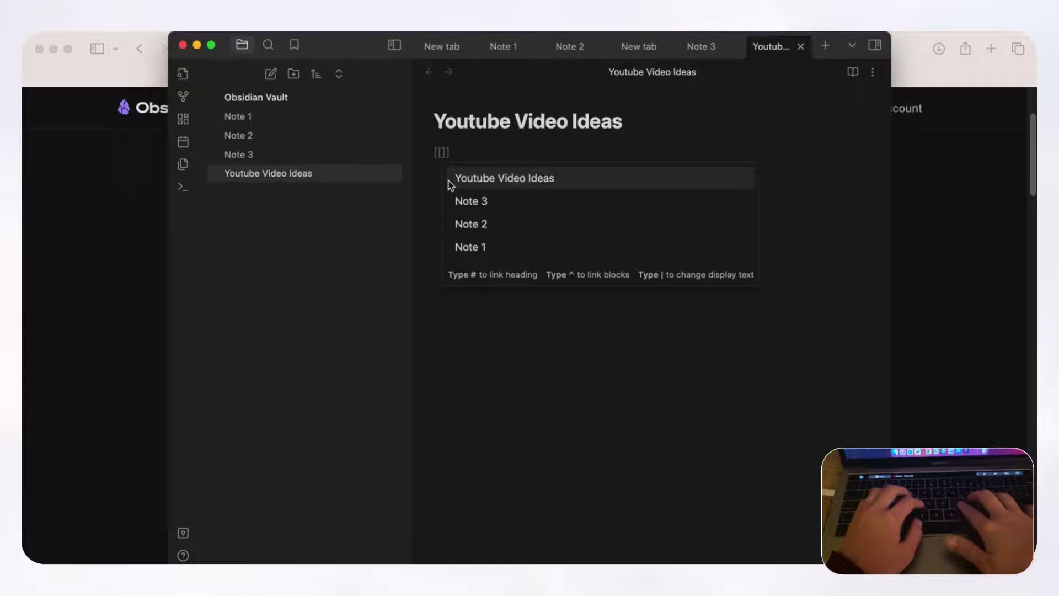
type("obsidian ")
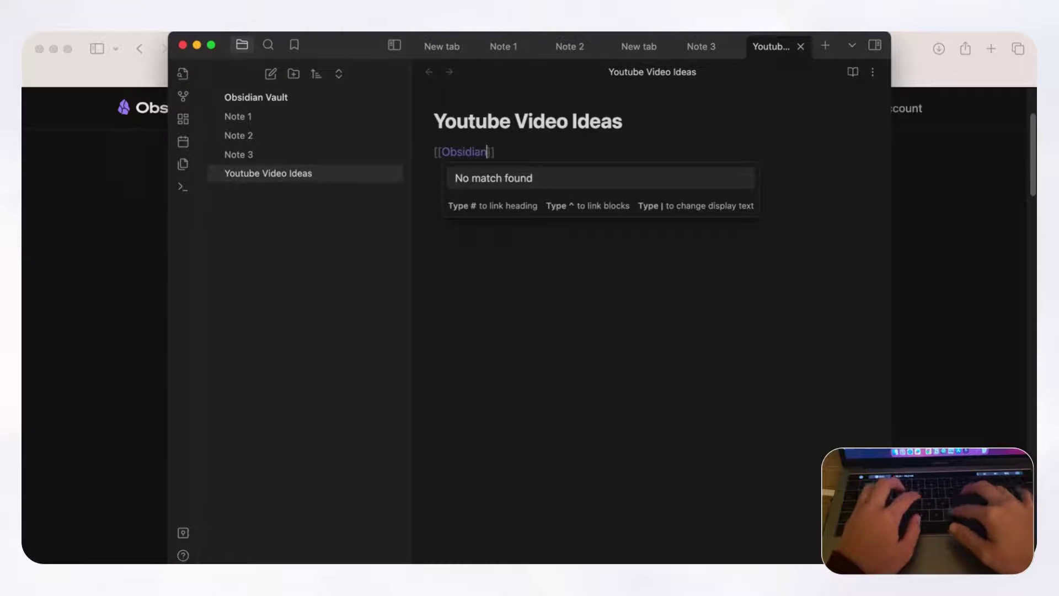
type("for Beginners")
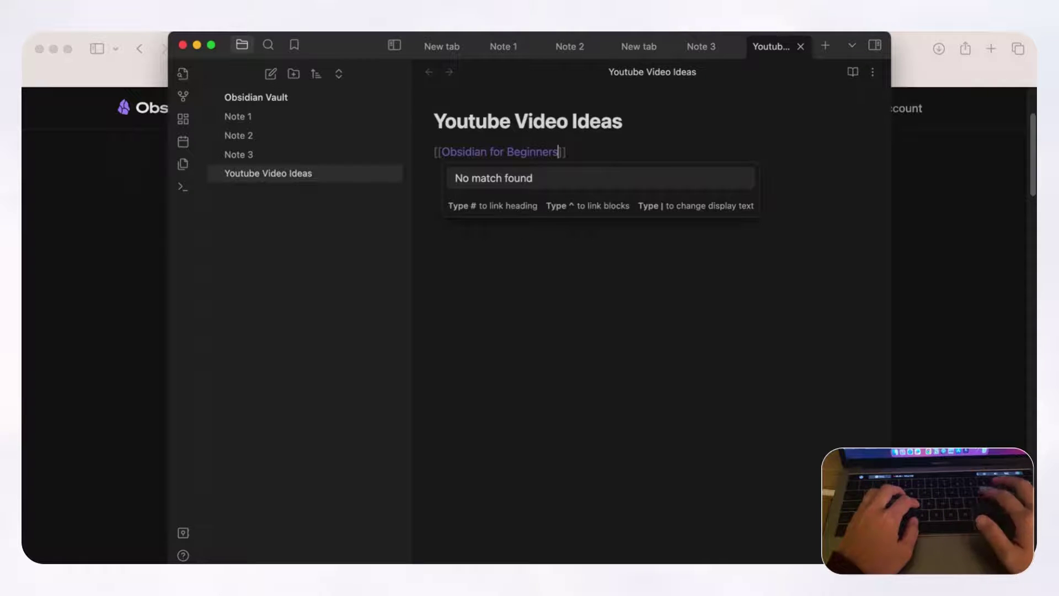
key("Return")
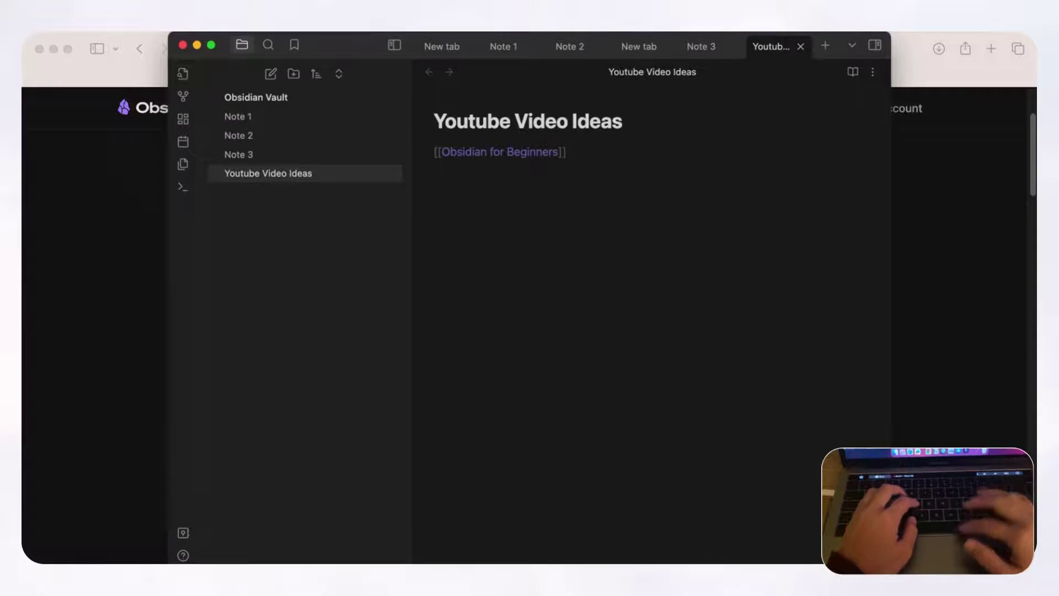
key("Return")
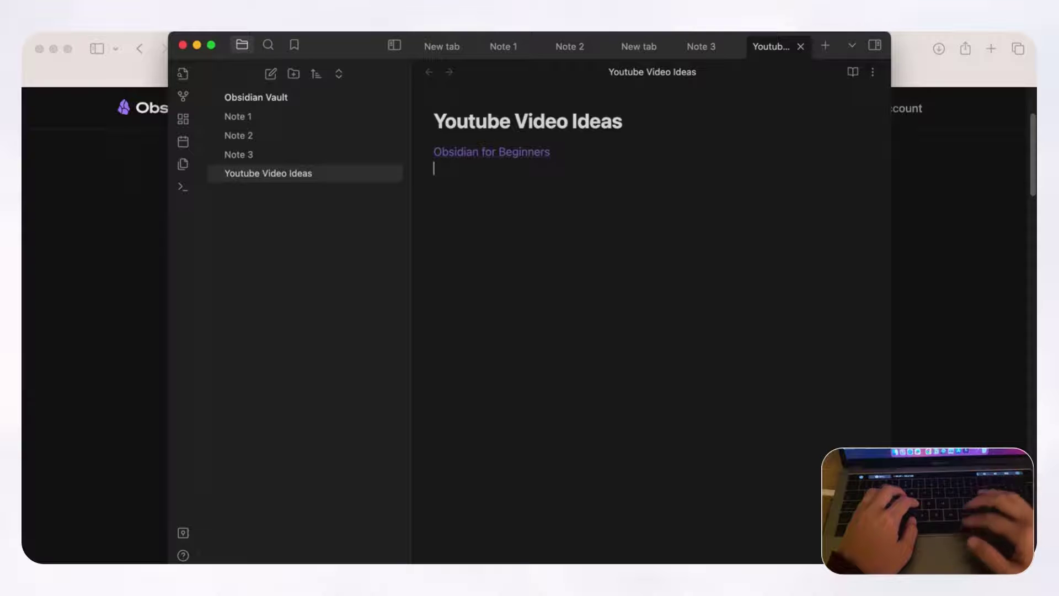
left_click(481, 153)
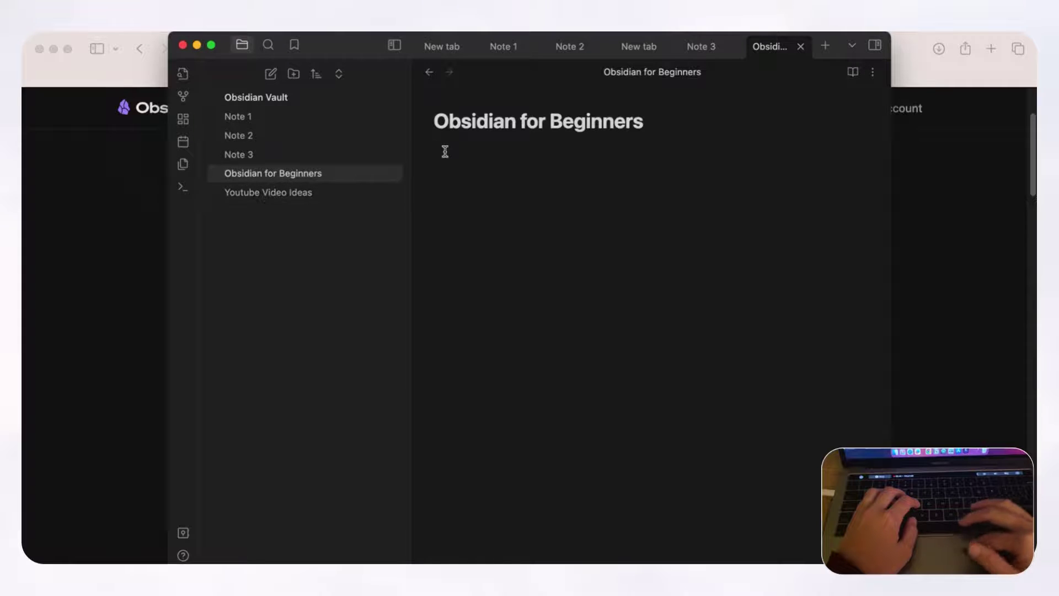
left_click(268, 193)
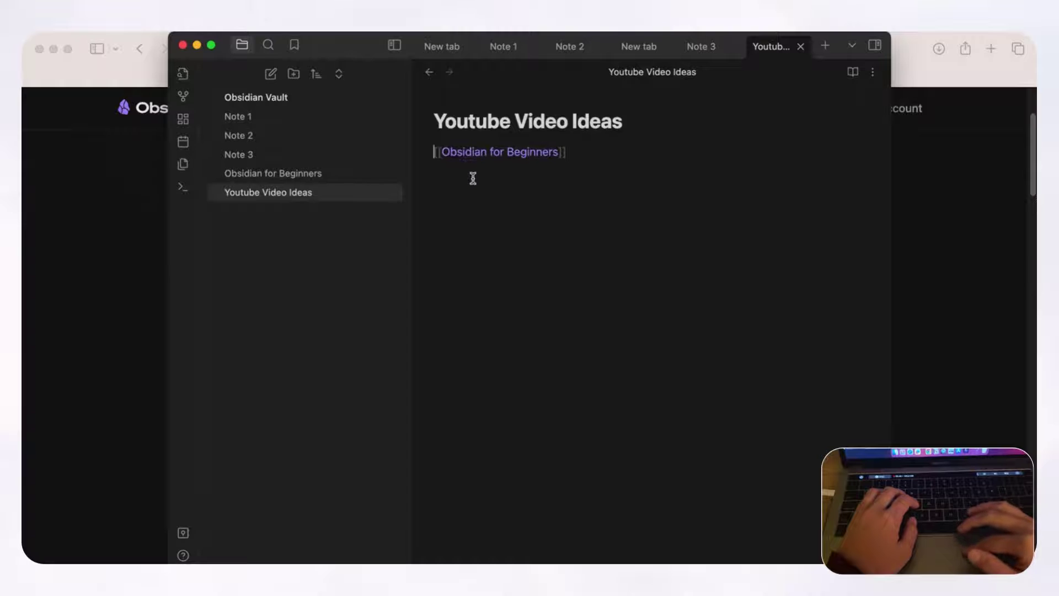
Insert a second link to the existing Obsidian for Beginners note on the next line, and delete that duplicate link
key("Return")
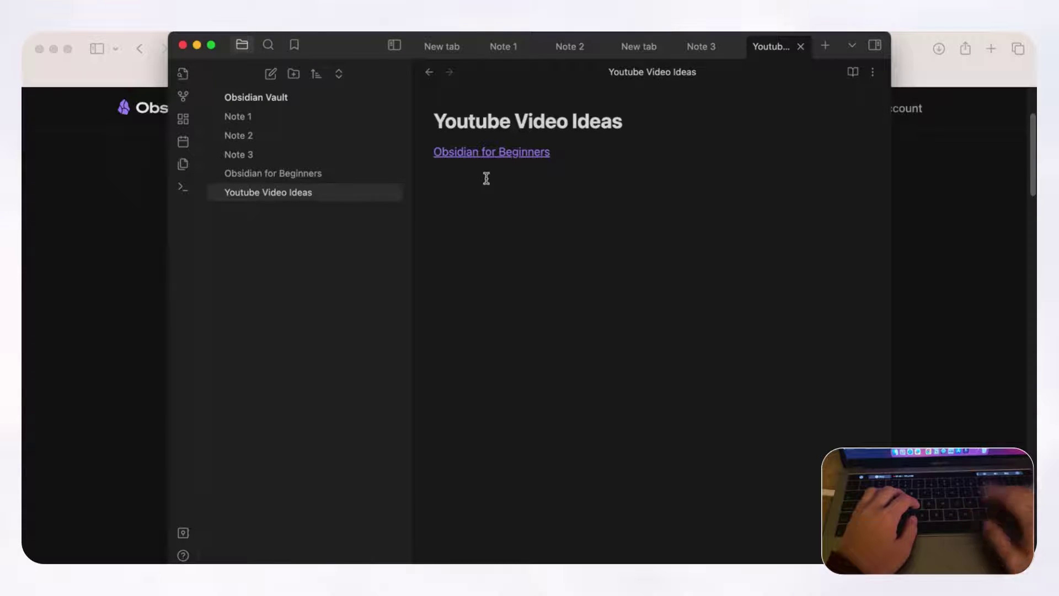
type("[[")
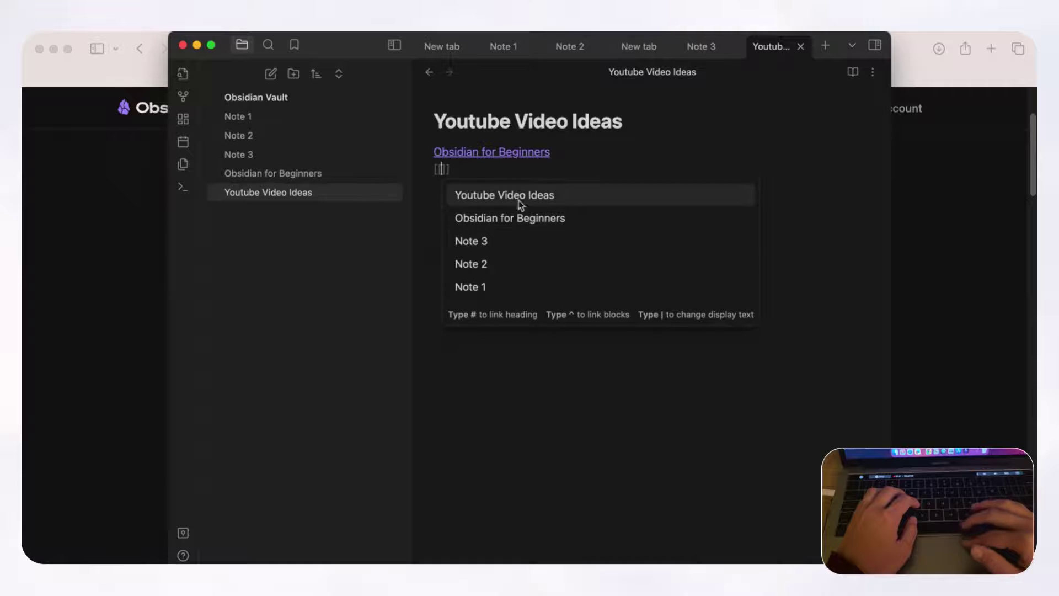
left_click(521, 218)
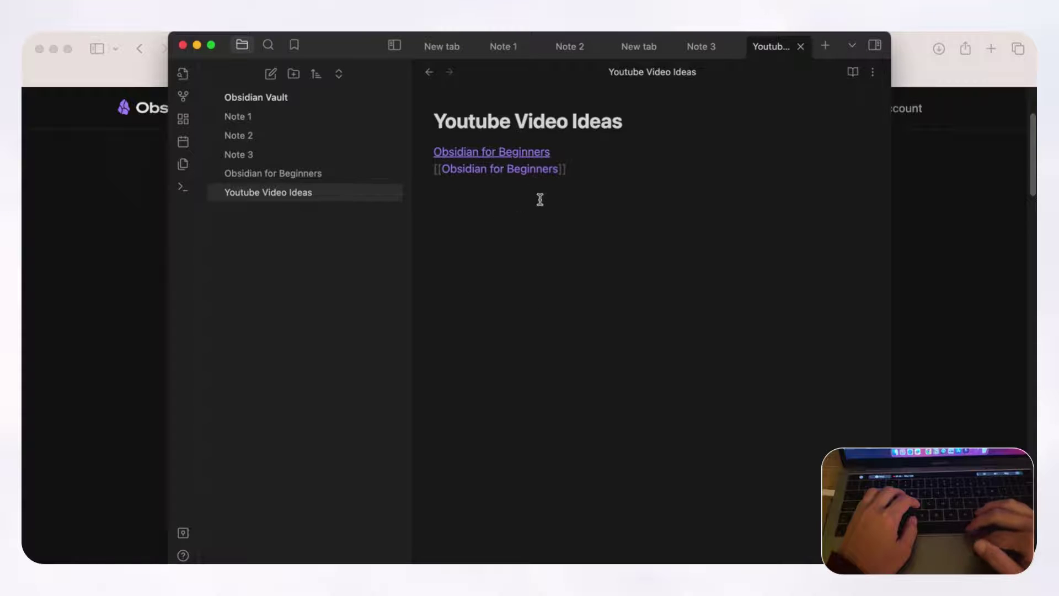
key("Return")
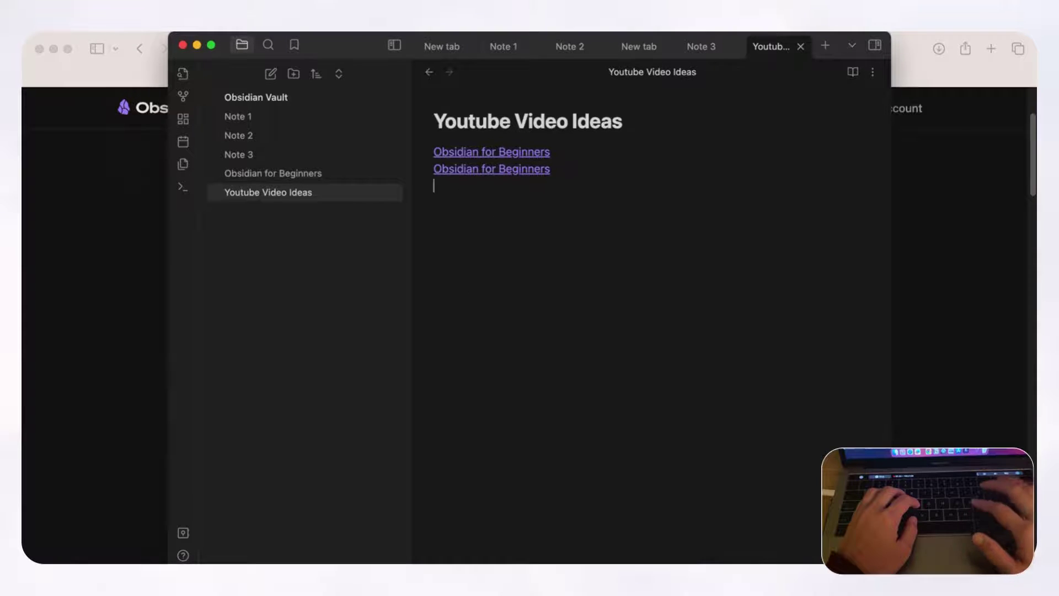
left_click(563, 171)
left_click_drag(573, 170, 432, 170)
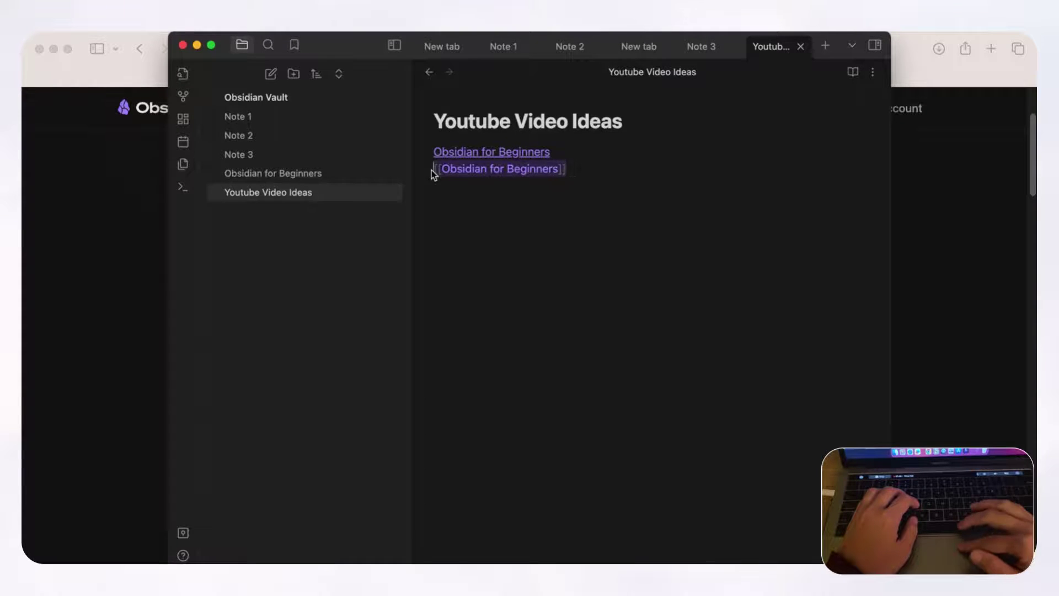
key("BackSpace")
Add a link to a new note named "Notion AI Video" on the second line of Youtube Video Ideas
type("[[")
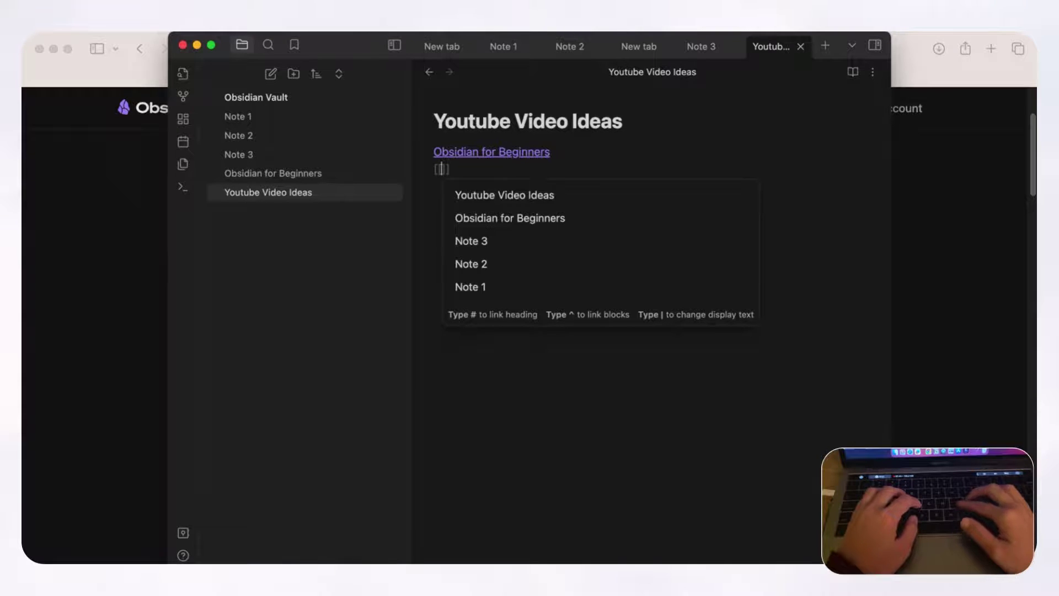
type("Notion")
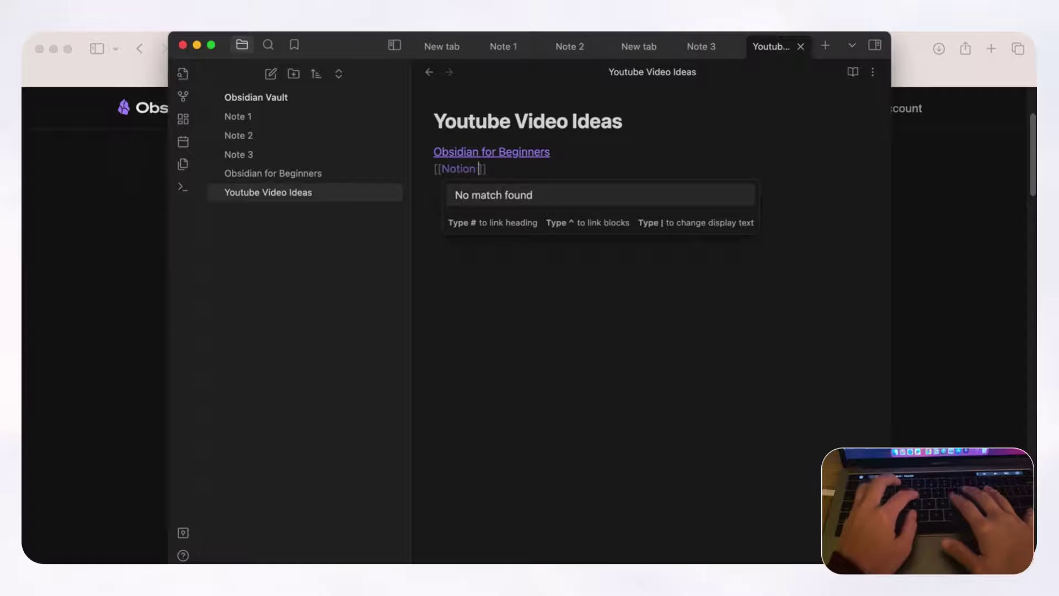
type(" AI Video")
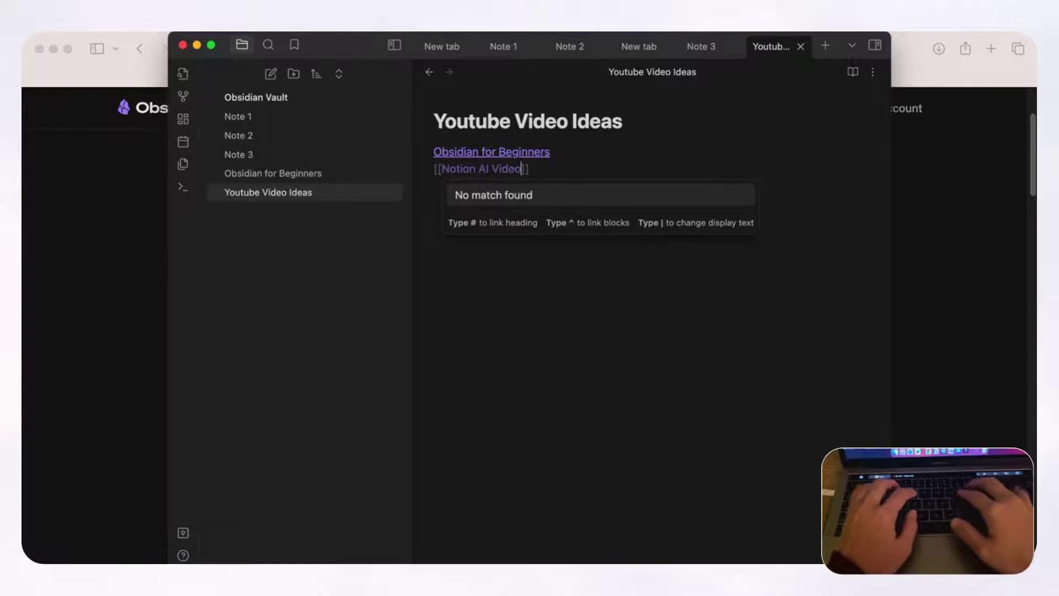
key("Return")
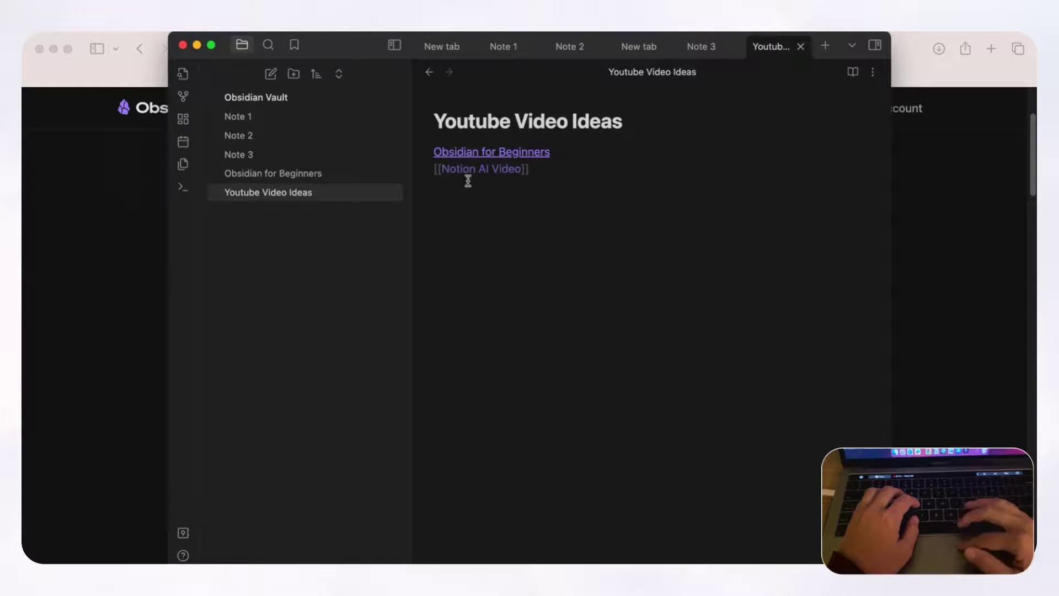
key("Return")
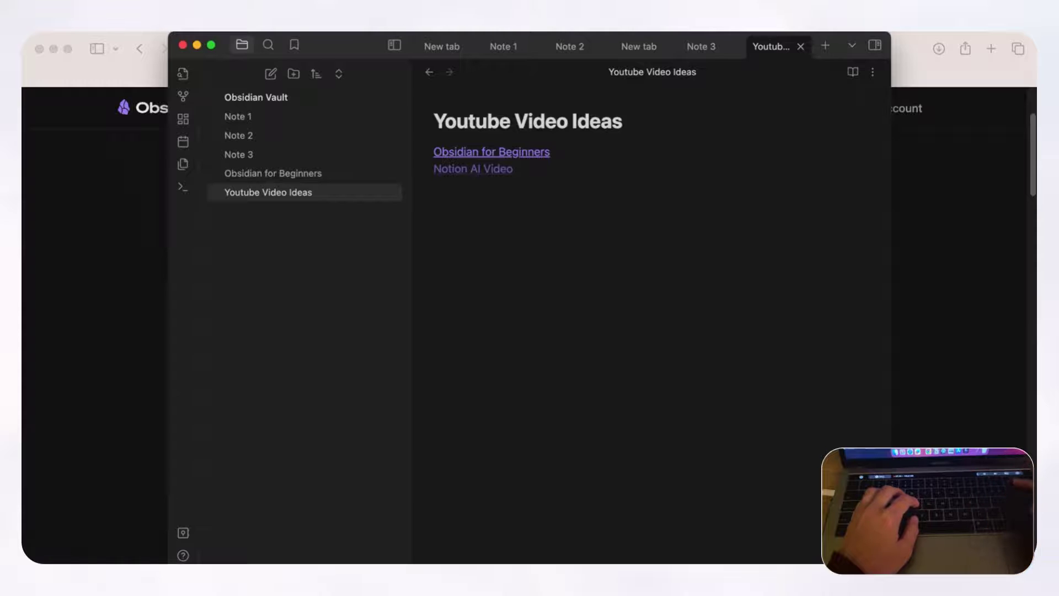
Add a link to a new note named "Productivity Tips" below the Notion AI Video link
type("[[Producti")
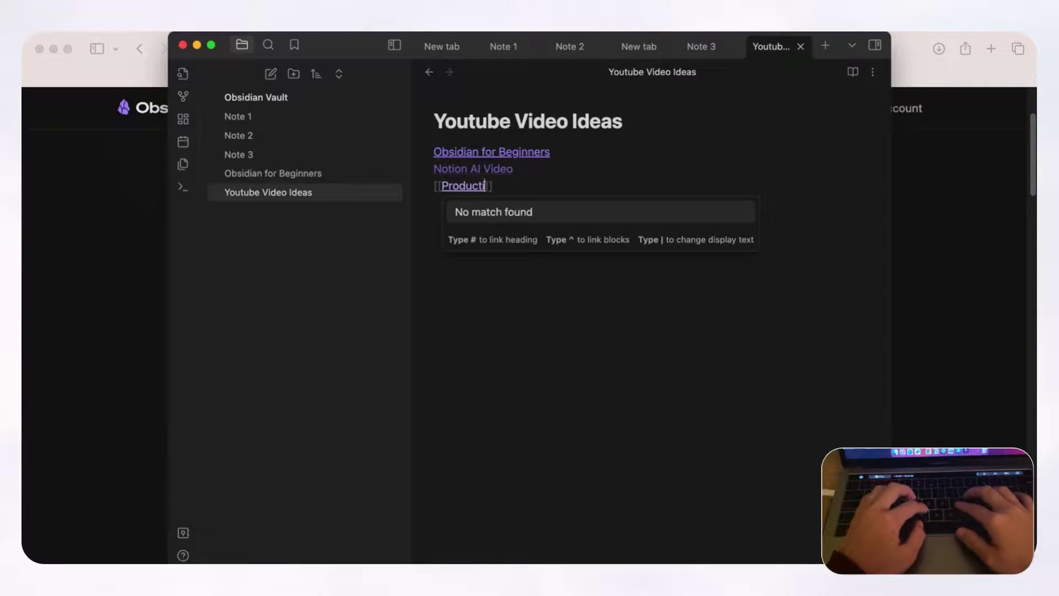
type("vity Tips")
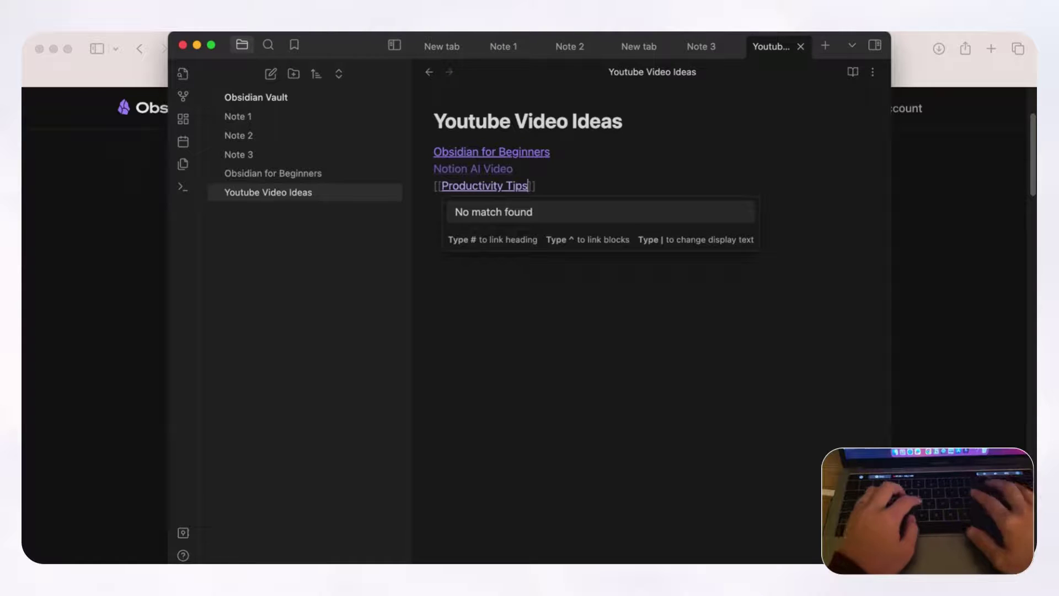
type("]]")
key("Return")
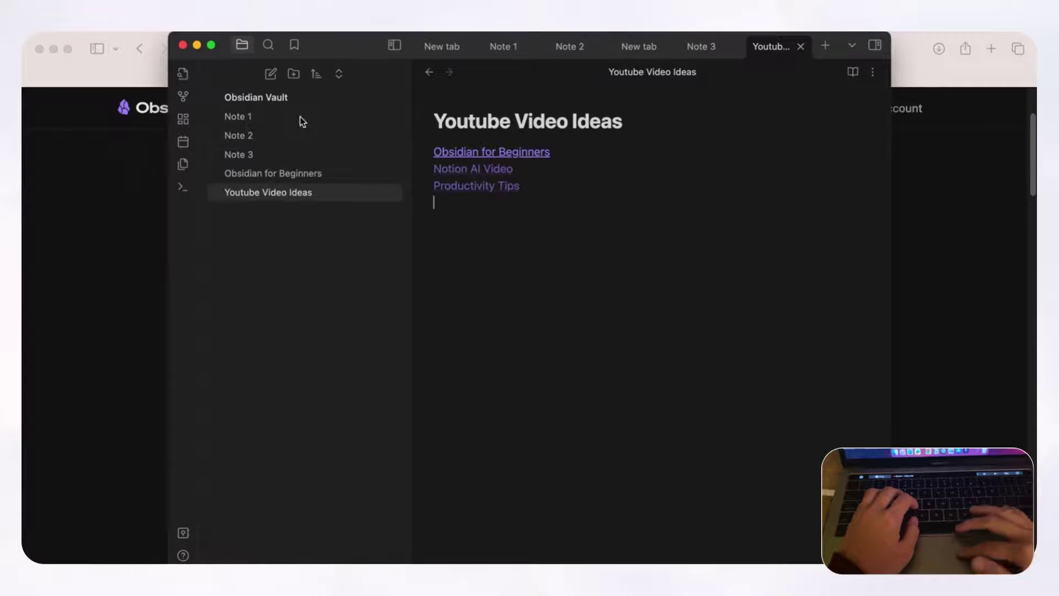
Create the Notion AI Video and Productivity Tips notes by following their links from Youtube Video Ideas
left_click(478, 171)
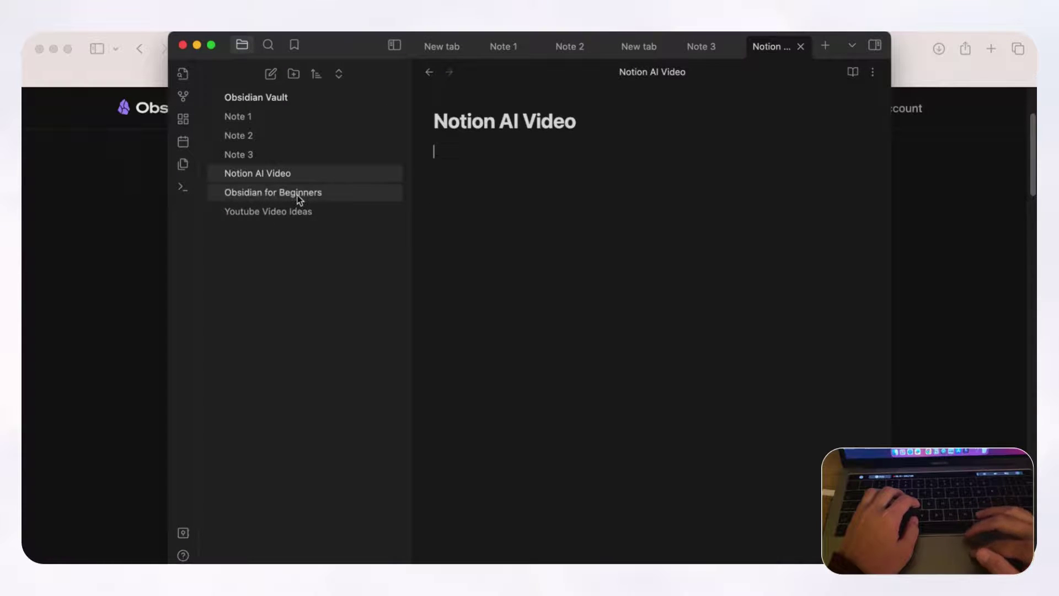
left_click(295, 217)
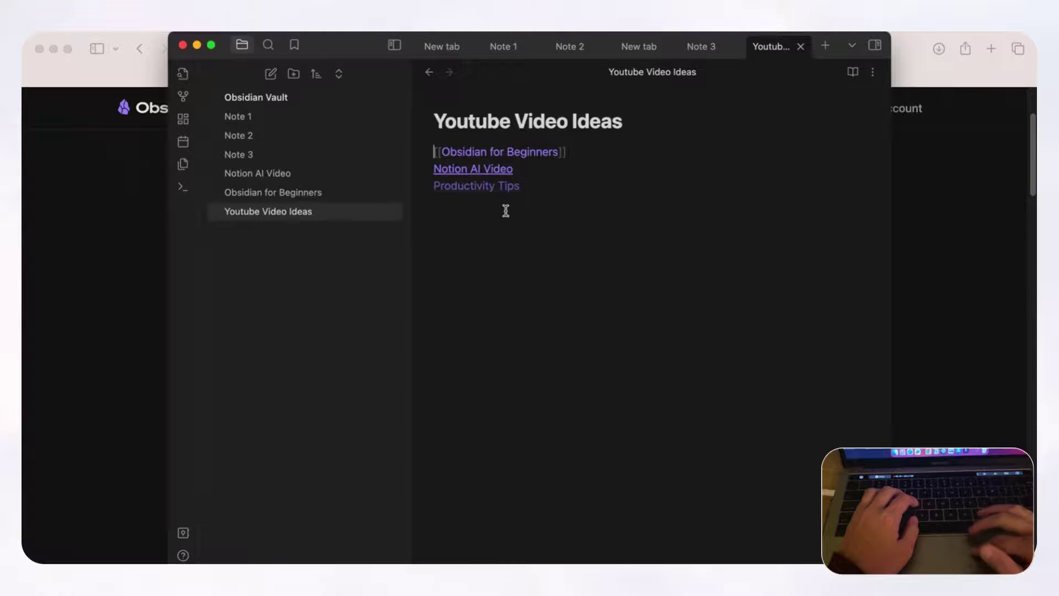
left_click(490, 185)
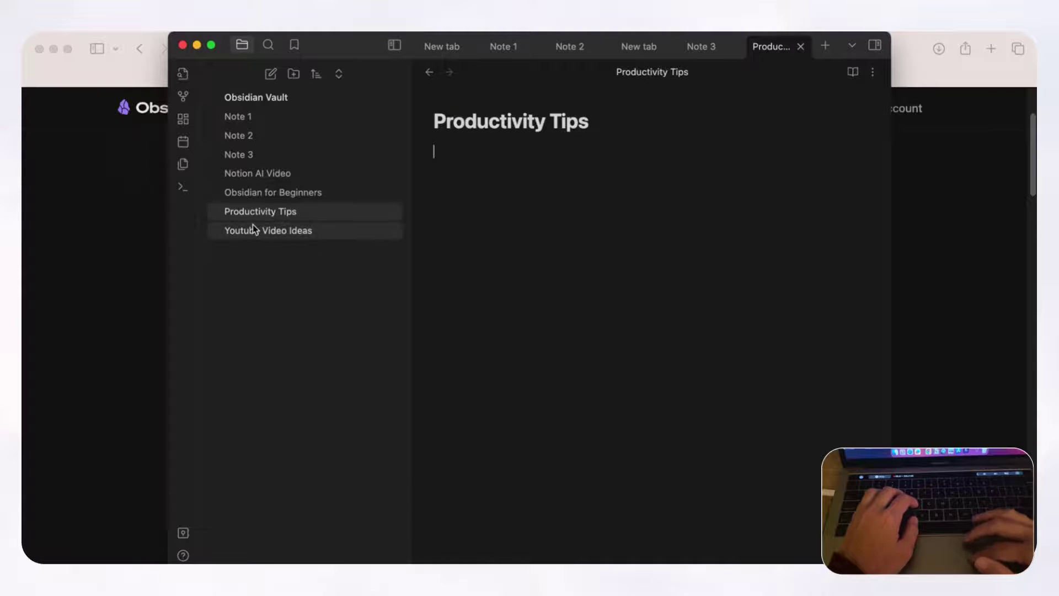
Add checklist items "Do some research" and "Start filming" to the Obsidian for Beginners note, and tick and untick the first item
left_click(285, 194)
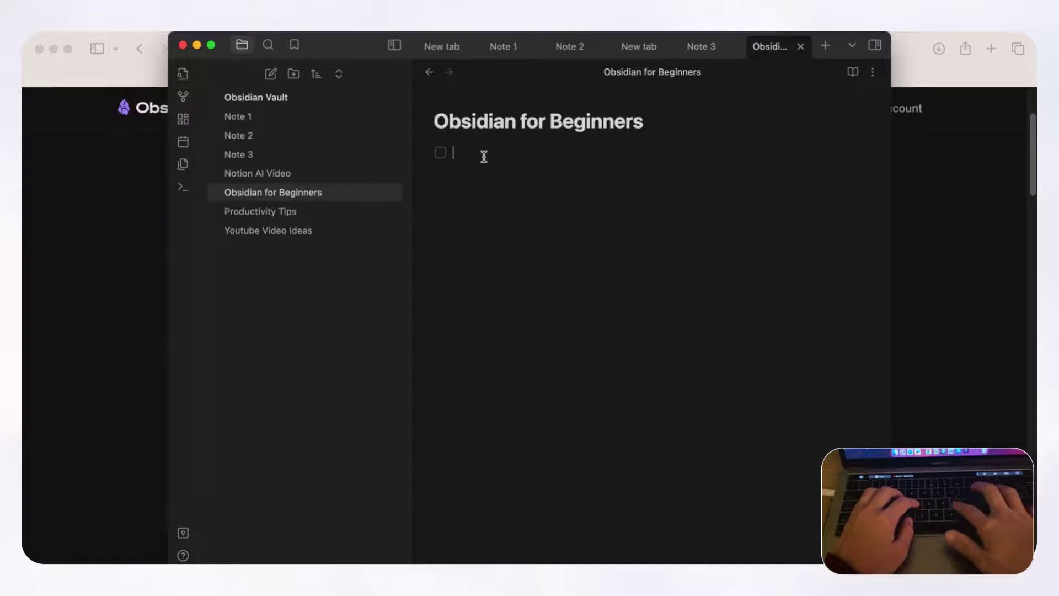
type("o some research")
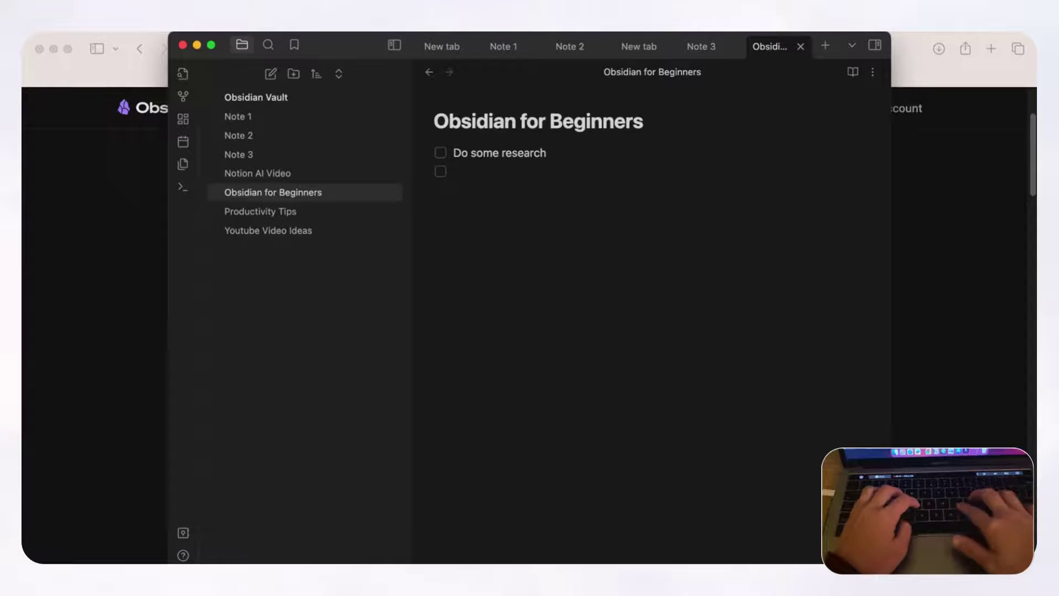
type("Start filming")
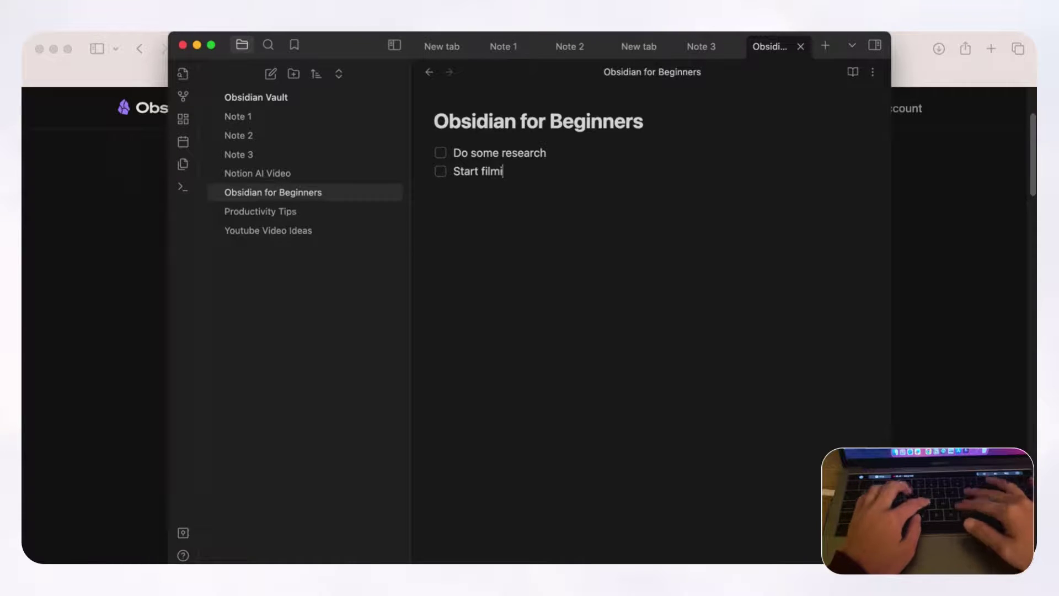
left_click(440, 153)
left_click(441, 155)
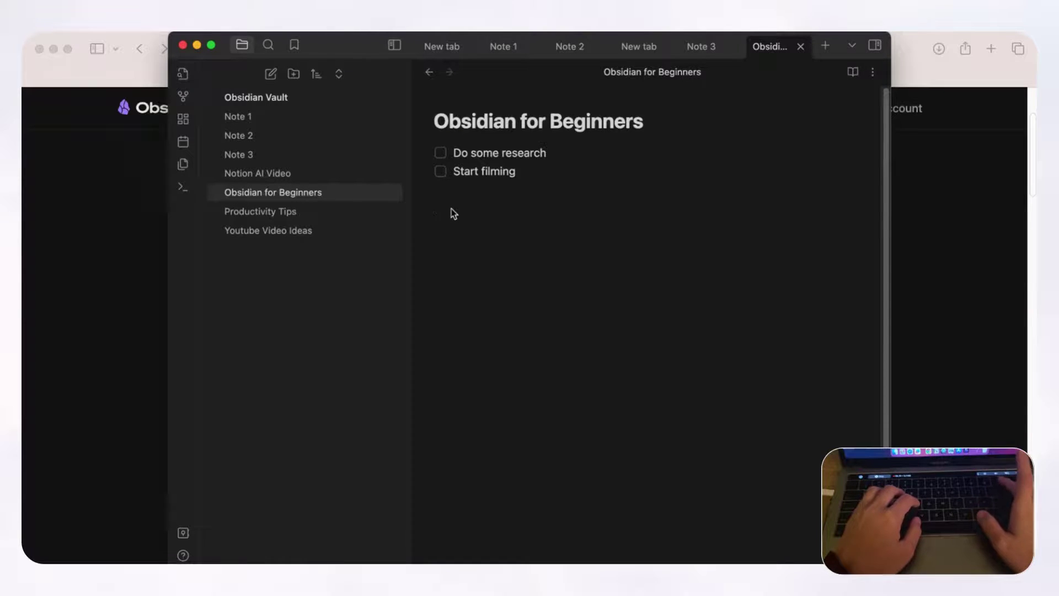
Below the checklist, add "Heading 1", "Heading 2" and "Heading 3" as first-, second- and third-level Markdown headings
type("-")
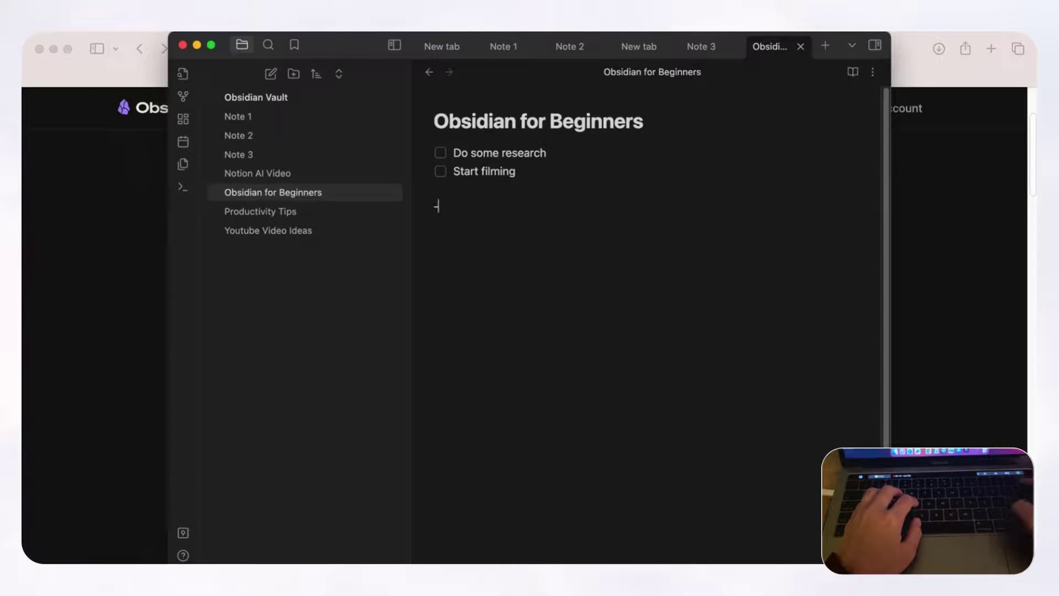
key("BackSpace")
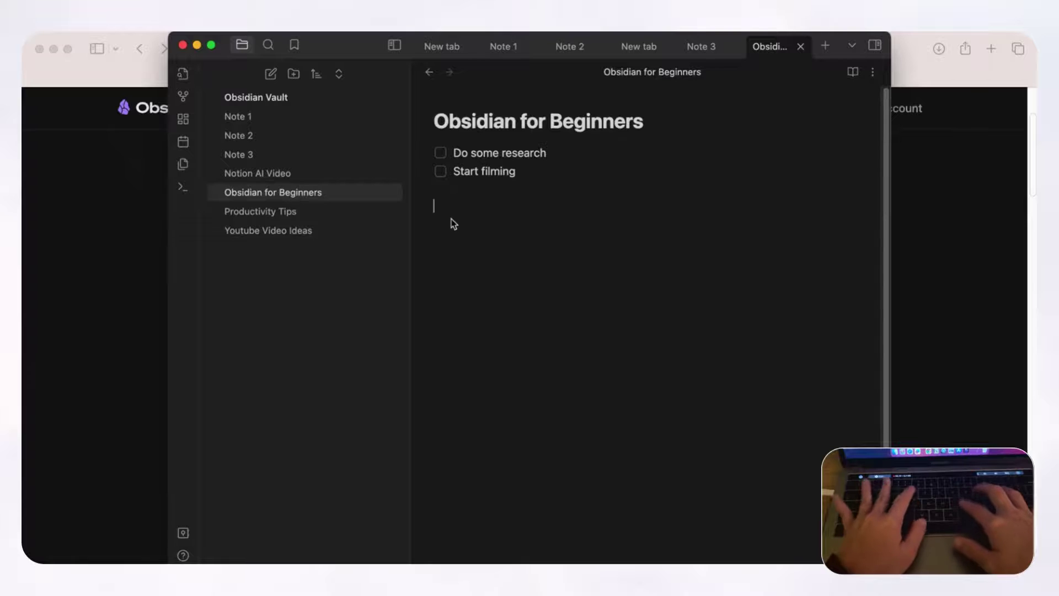
type("# ")
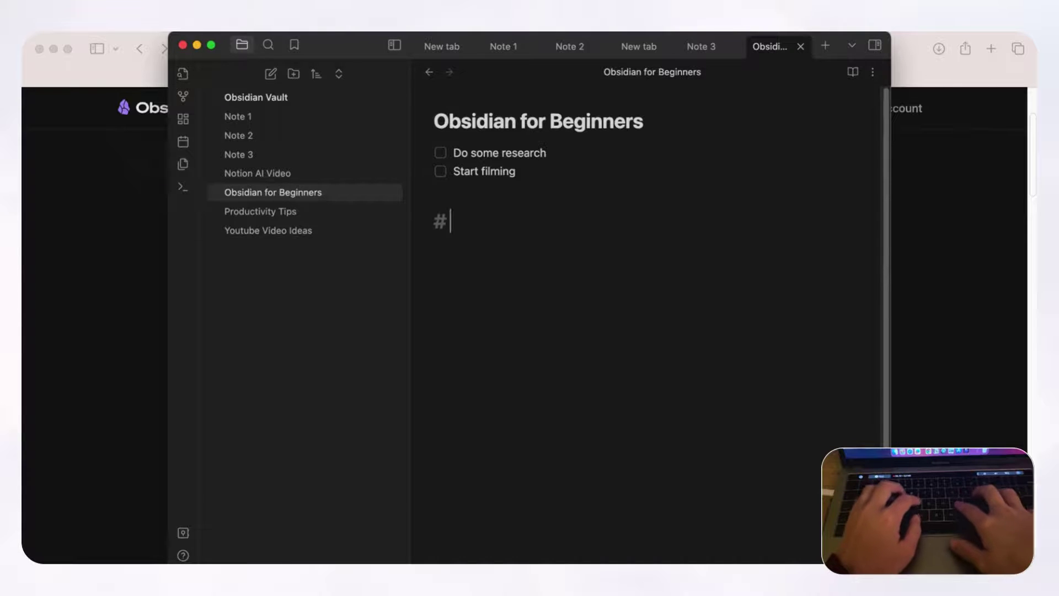
type("Heading 1")
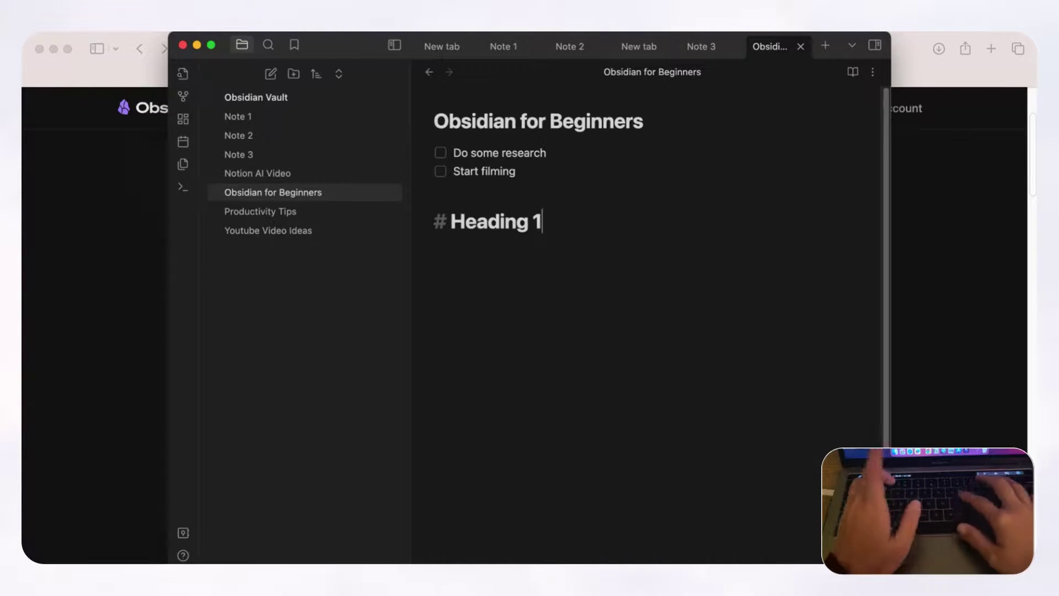
key("Return")
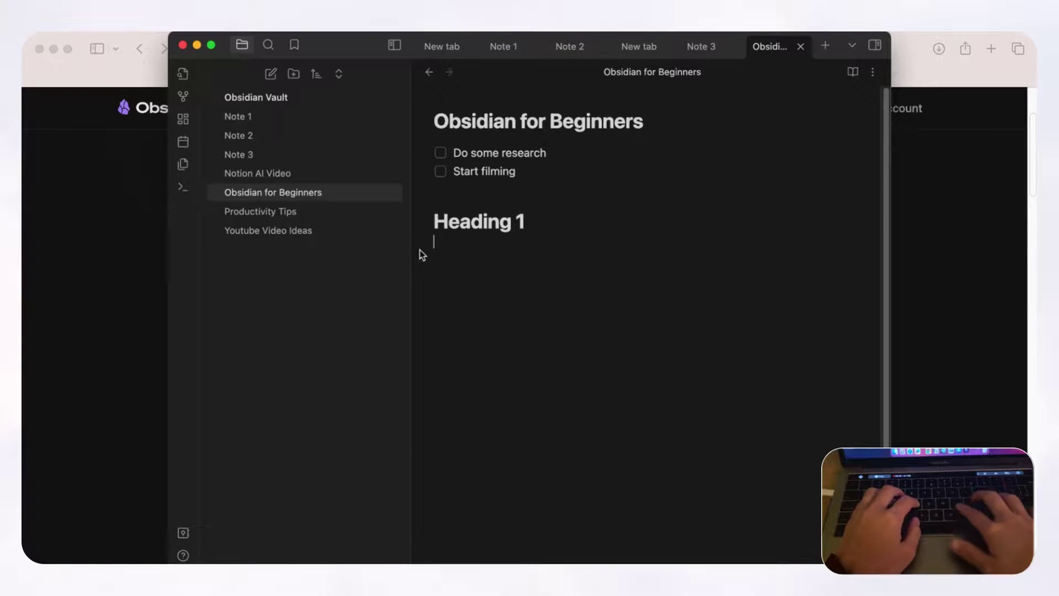
type("## Heading 2")
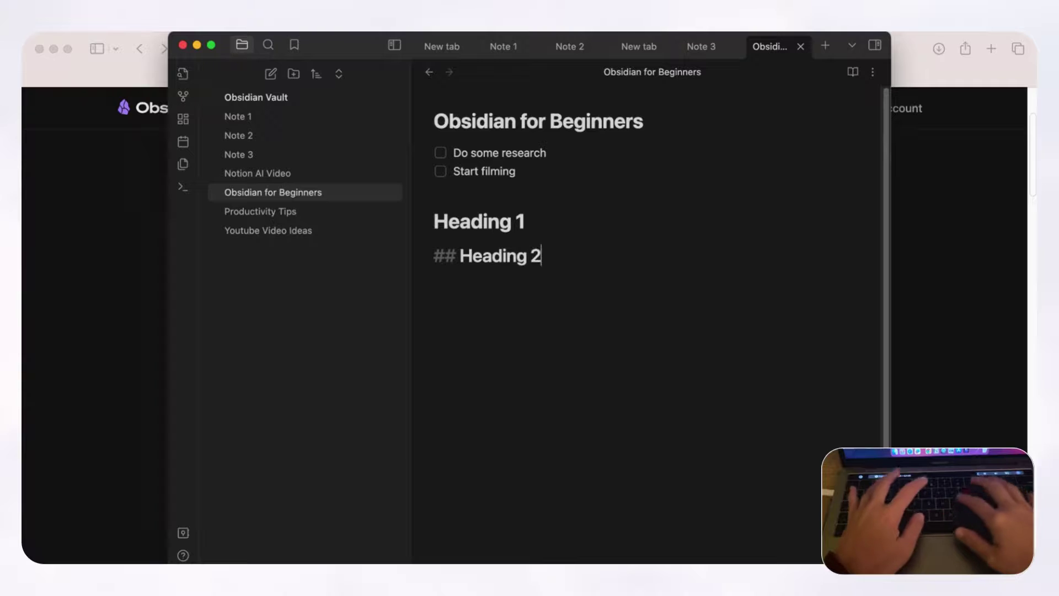
key("Return")
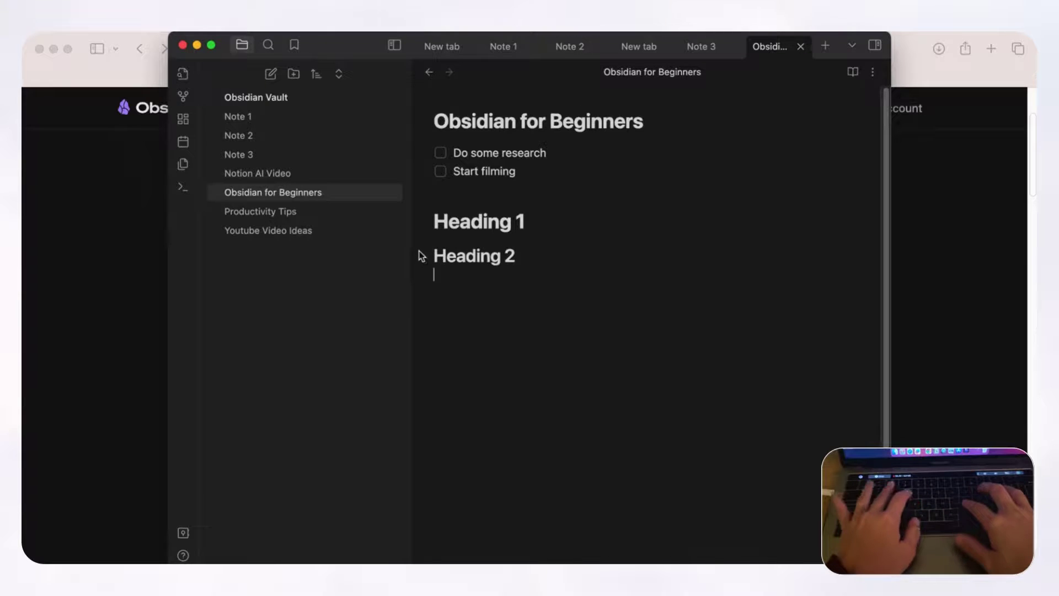
type("### Heading 3")
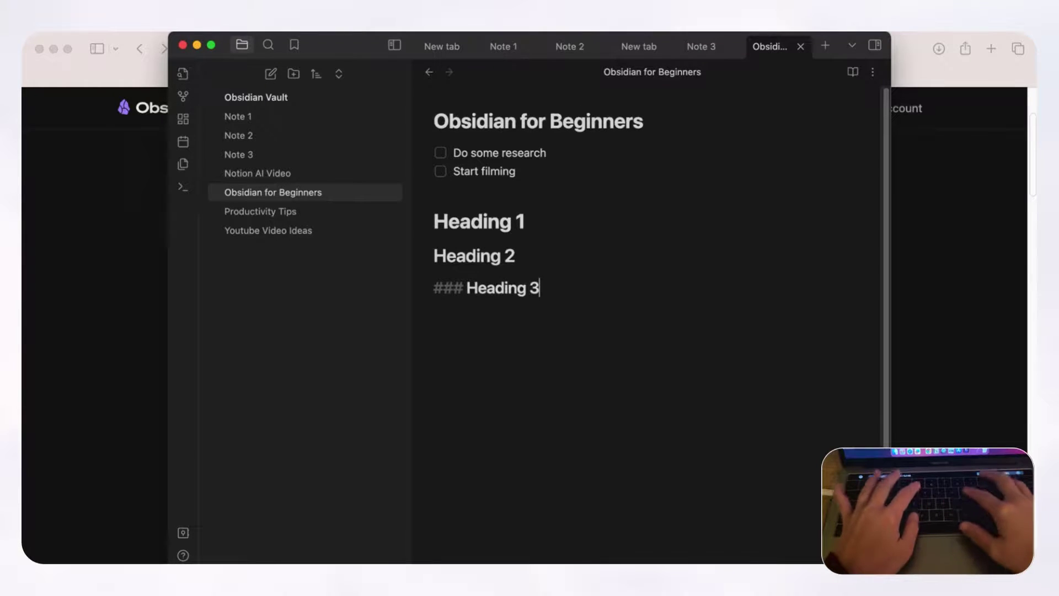
Turn on heading folding in the editor settings
key("Return")
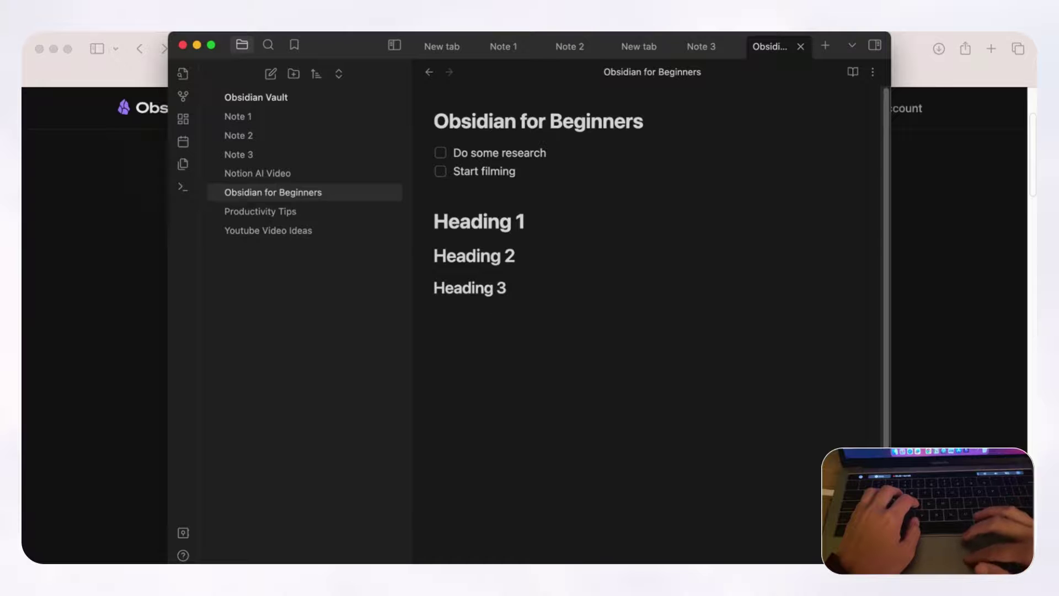
key("super+comma")
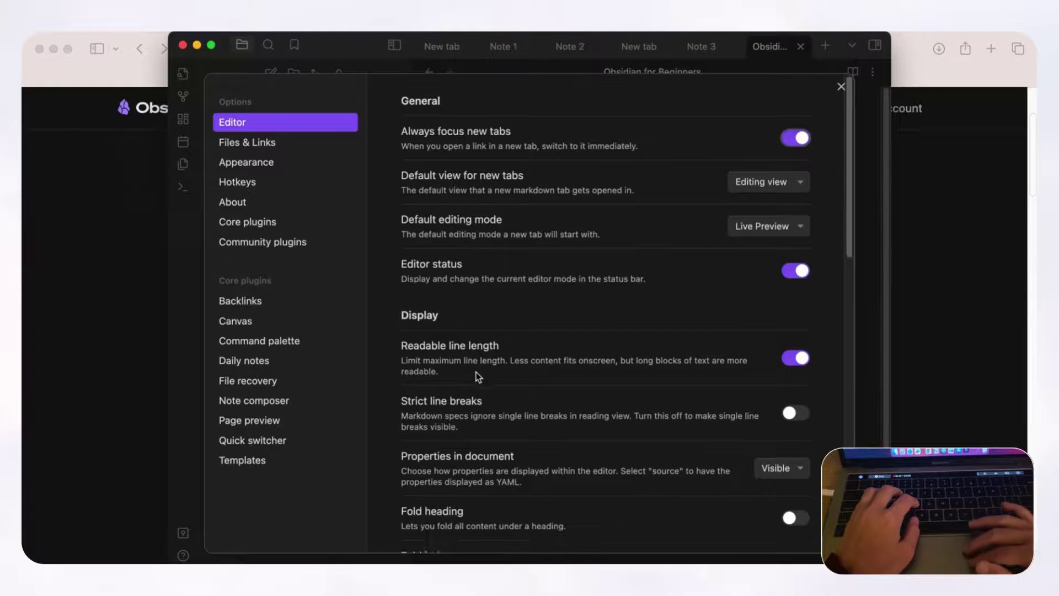
scroll(475, 372, "down", 5)
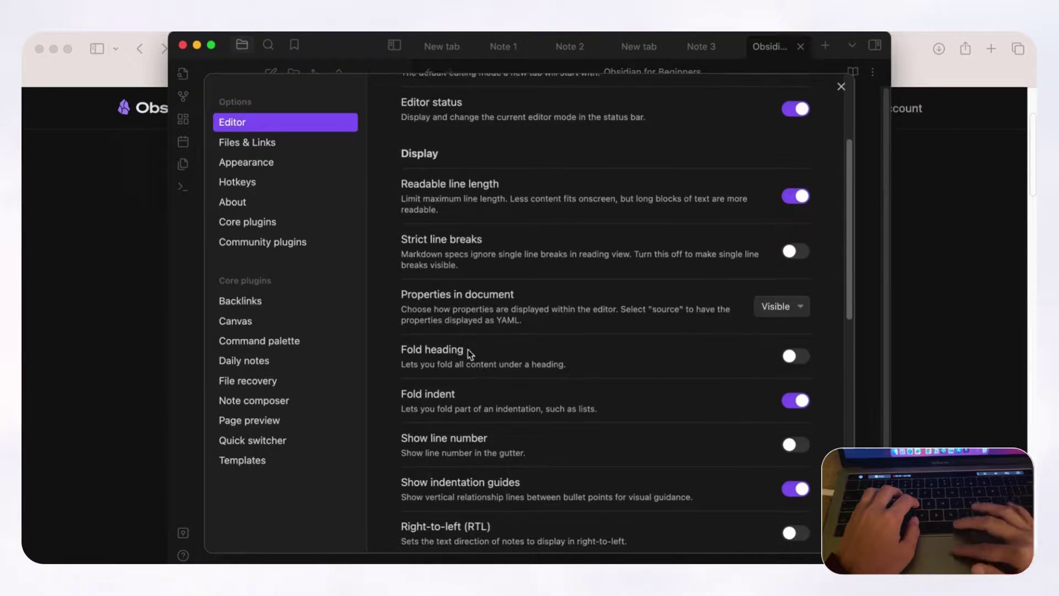
left_click(792, 357)
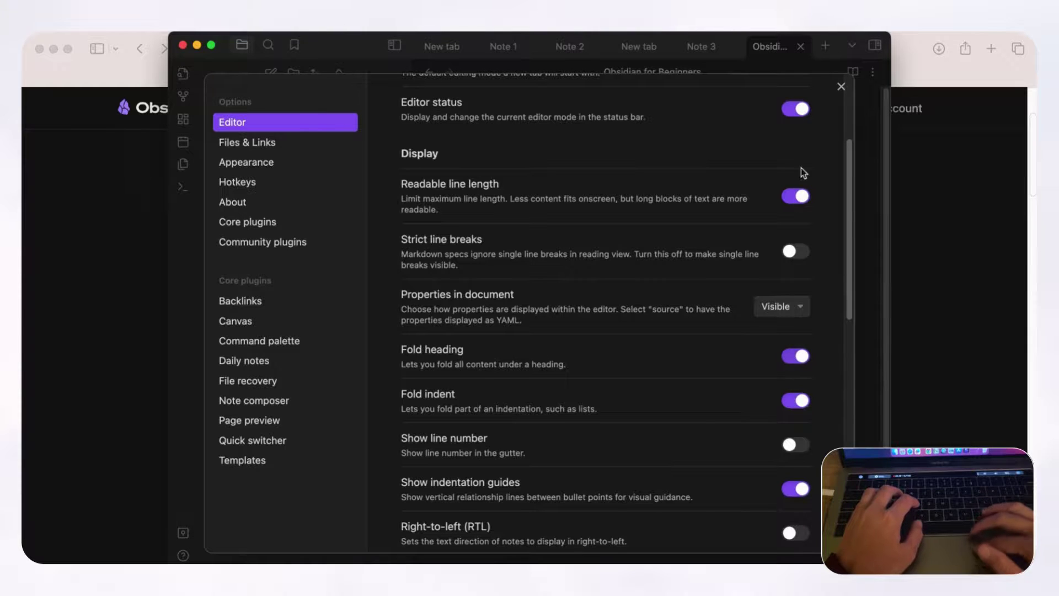
left_click(841, 87)
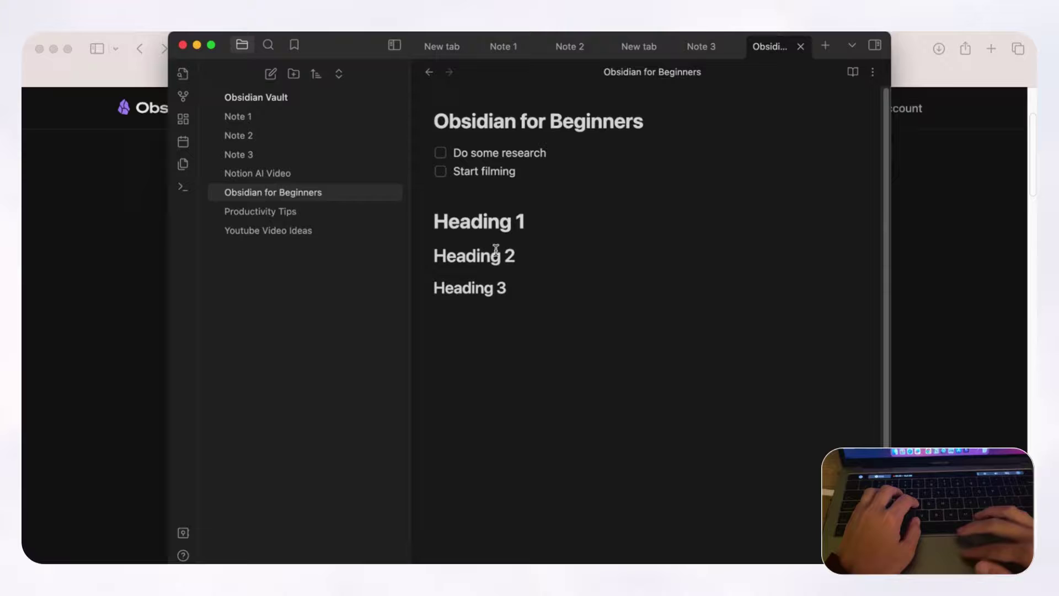
Fold and unfold the content under Heading 3 in the Obsidian for Beginners note
left_click(436, 228)
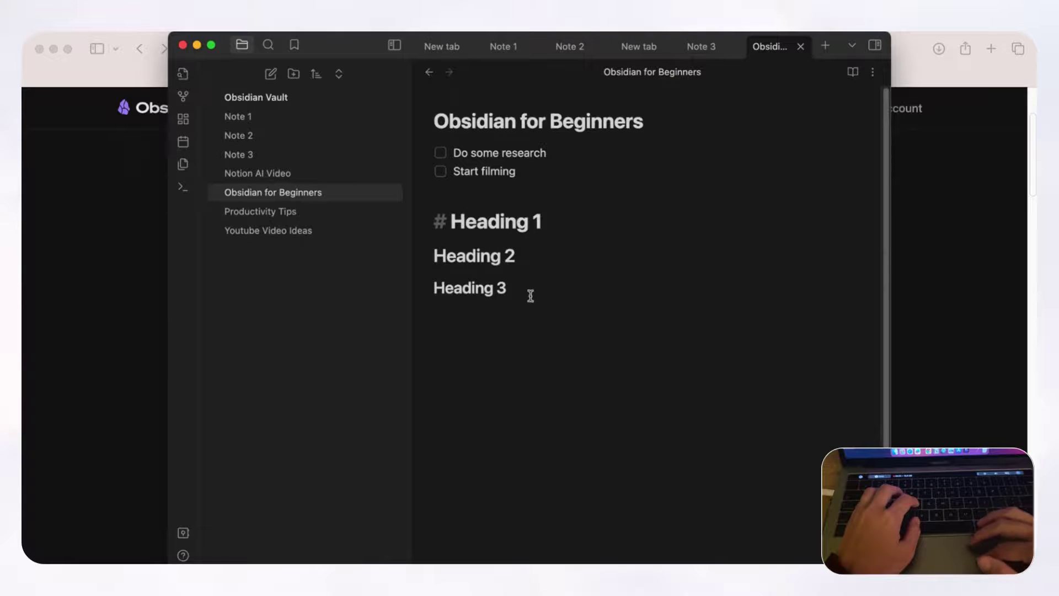
key("Return")
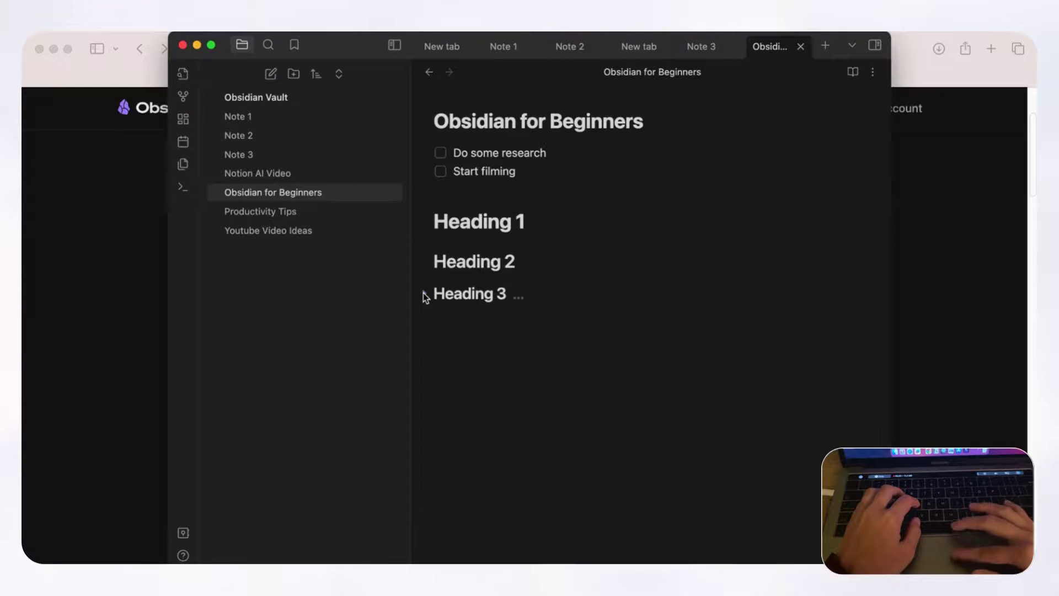
left_click(424, 293)
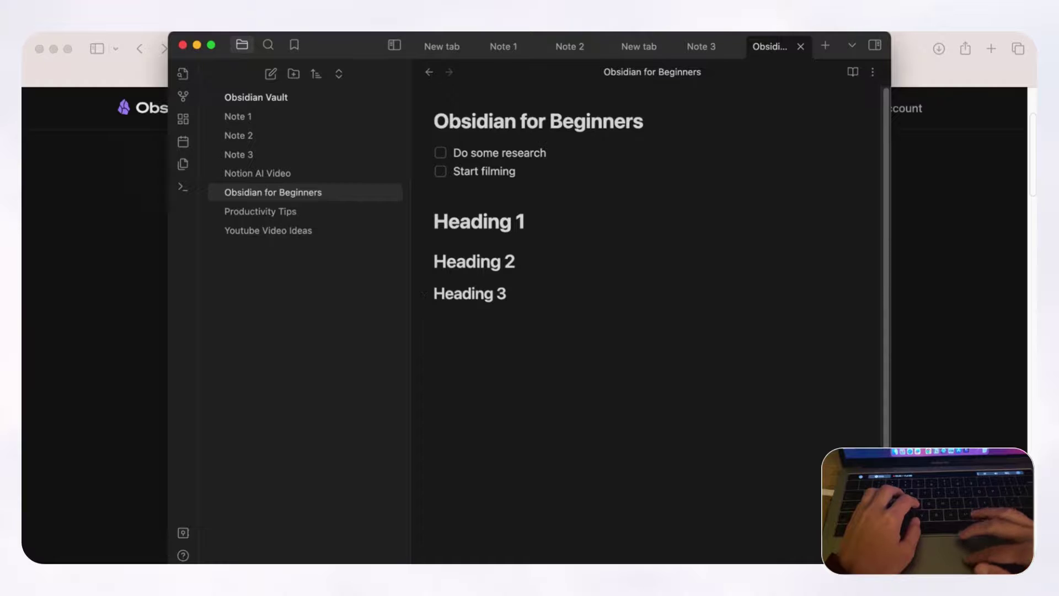
Turn the Fold heading option back off in the editor settings
key("super+comma")
scroll(641, 379, "down", 1)
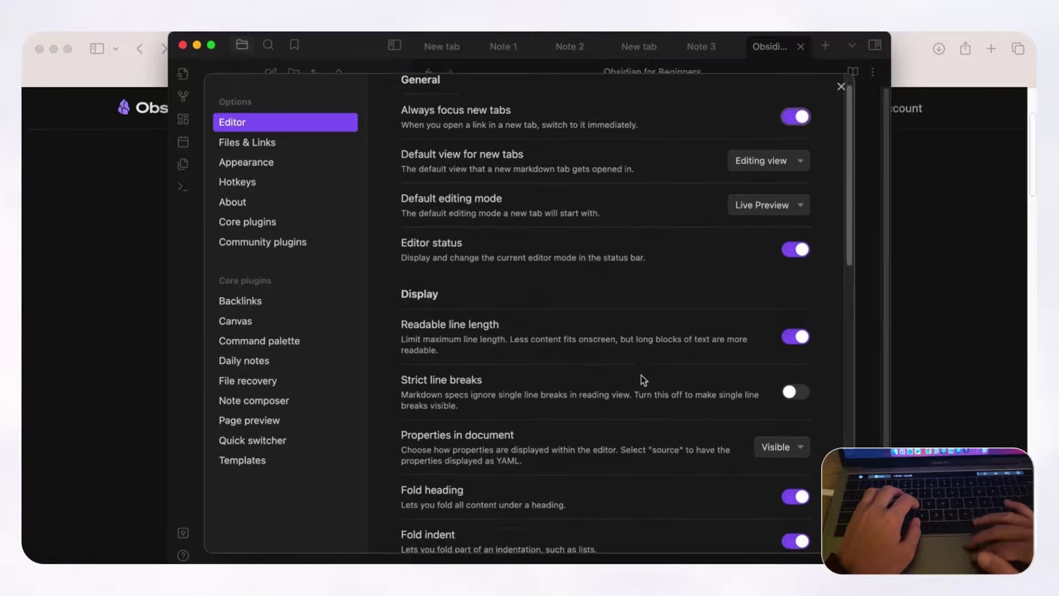
scroll(641, 375, "down", 2)
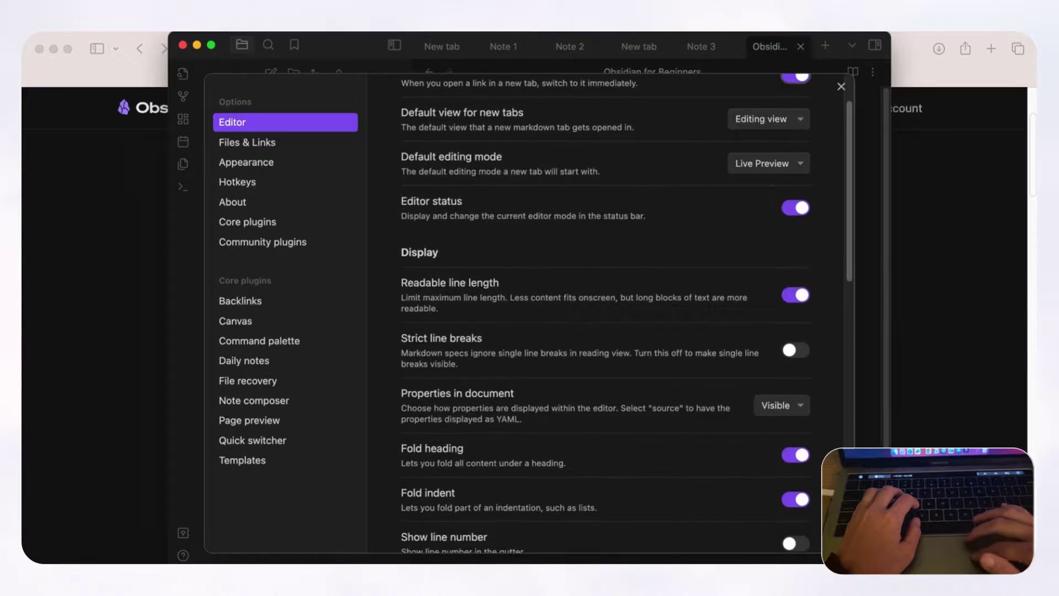
left_click(798, 455)
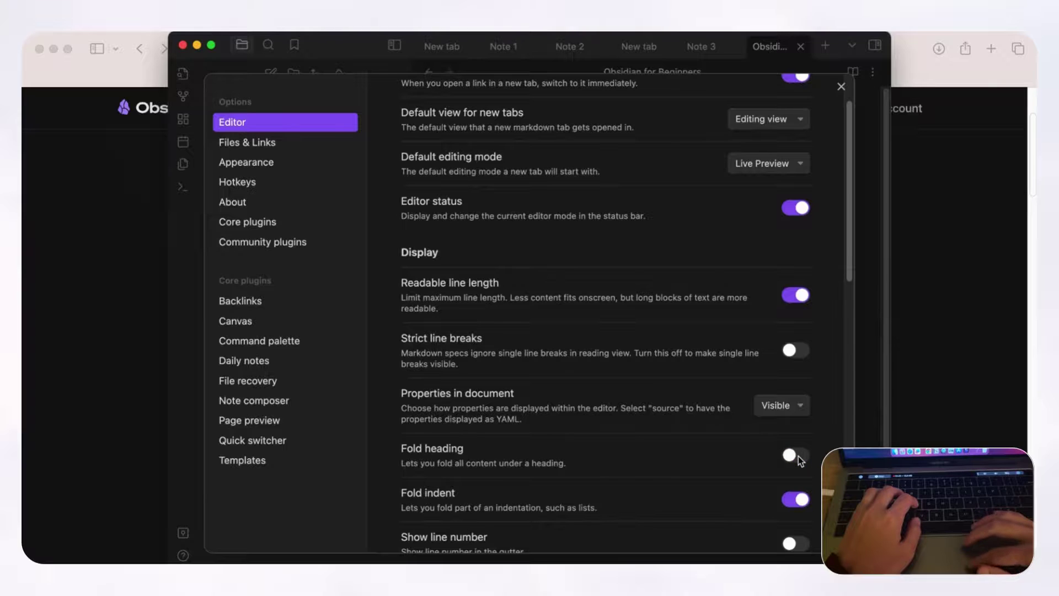
left_click(841, 88)
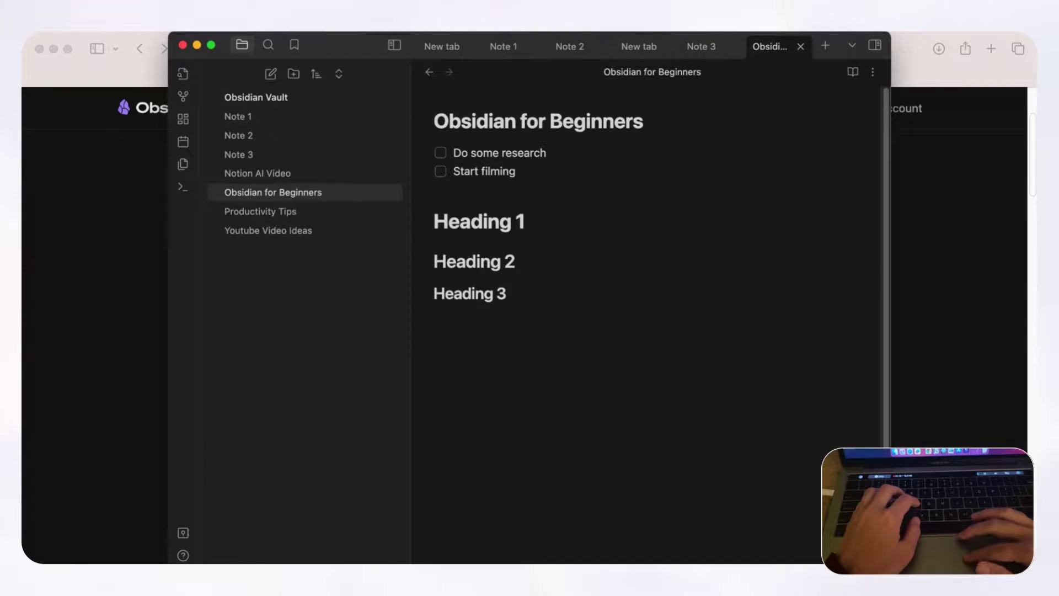
Look through the general, display and behavior options in the editor settings
key("super+comma")
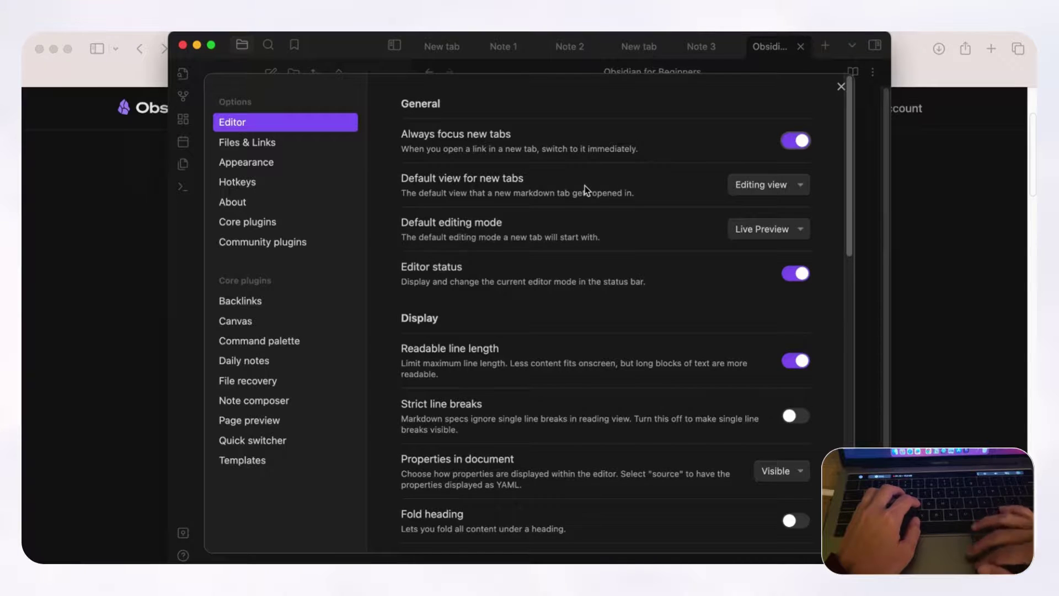
scroll(585, 185, "down", 6)
scroll(584, 185, "down", 6)
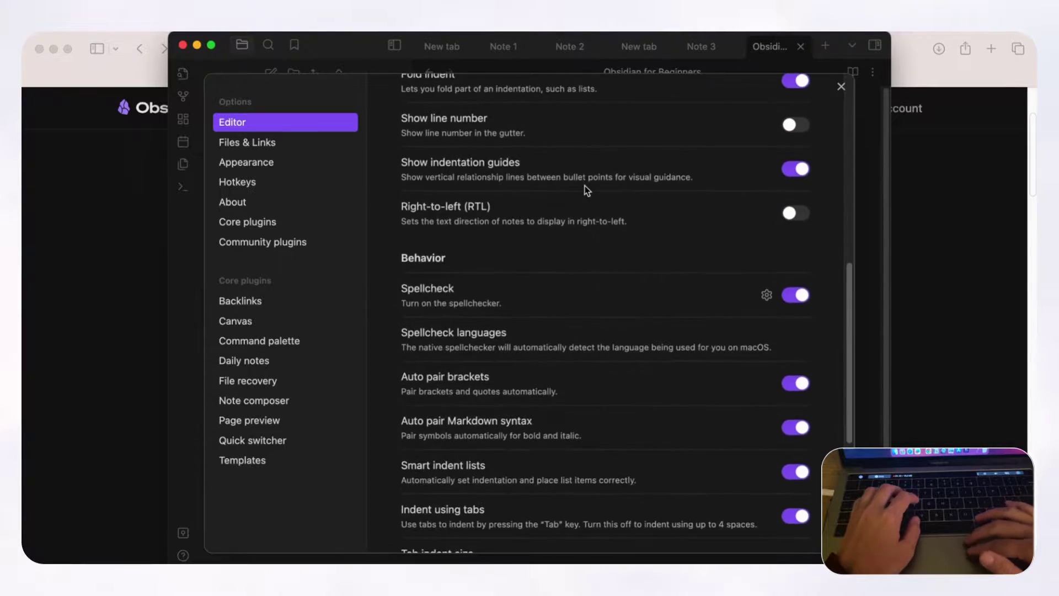
scroll(585, 186, "up", 12)
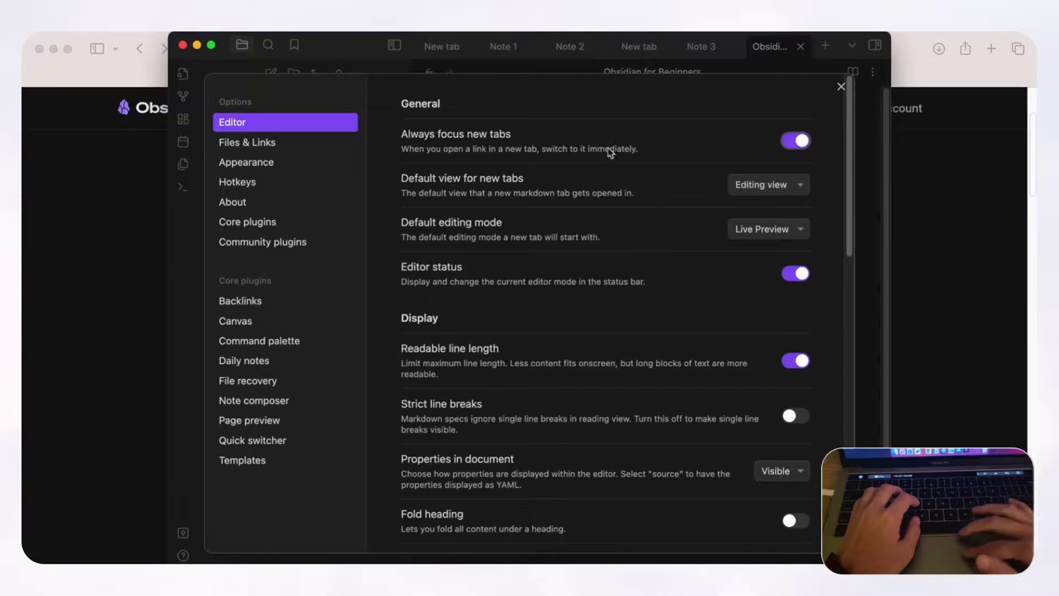
left_click(841, 86)
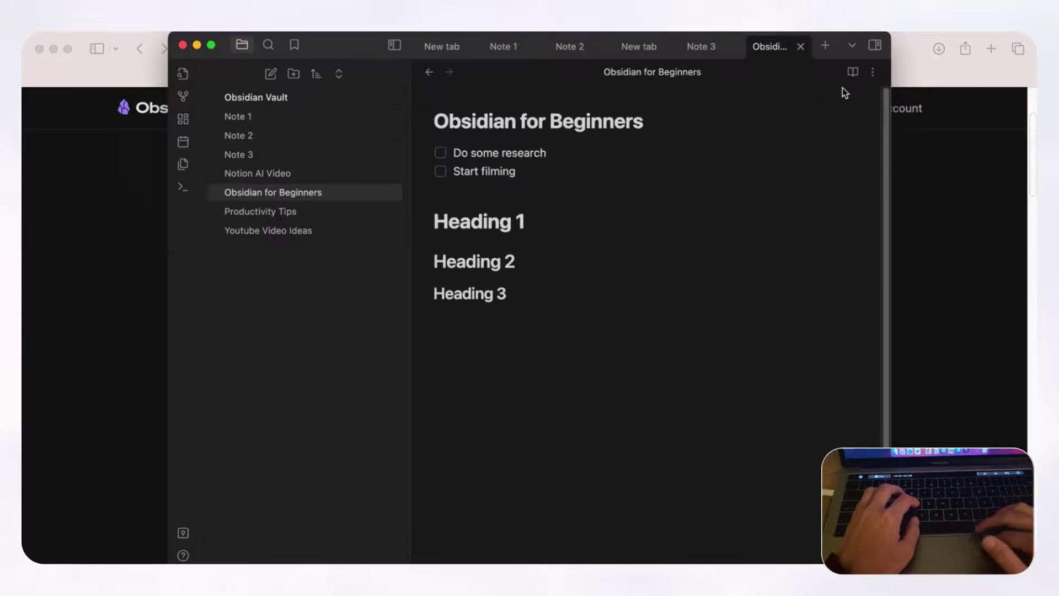
Delete the three headings below the checklist in the Obsidian for Beginners note
key("shift+Up")
key("shift+Up")
key("shift+super+Left")
key("BackSpace")
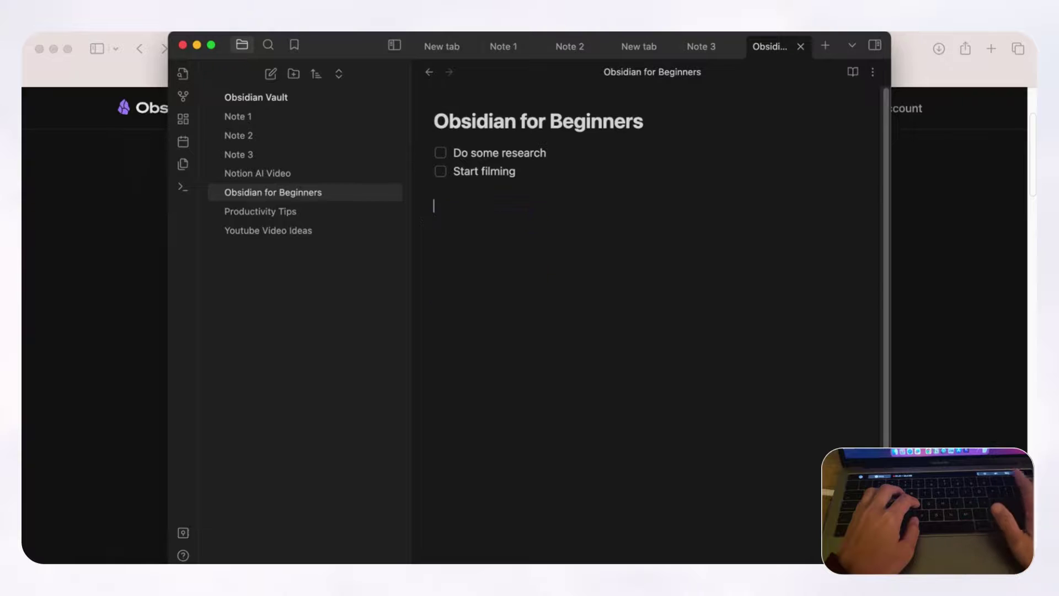
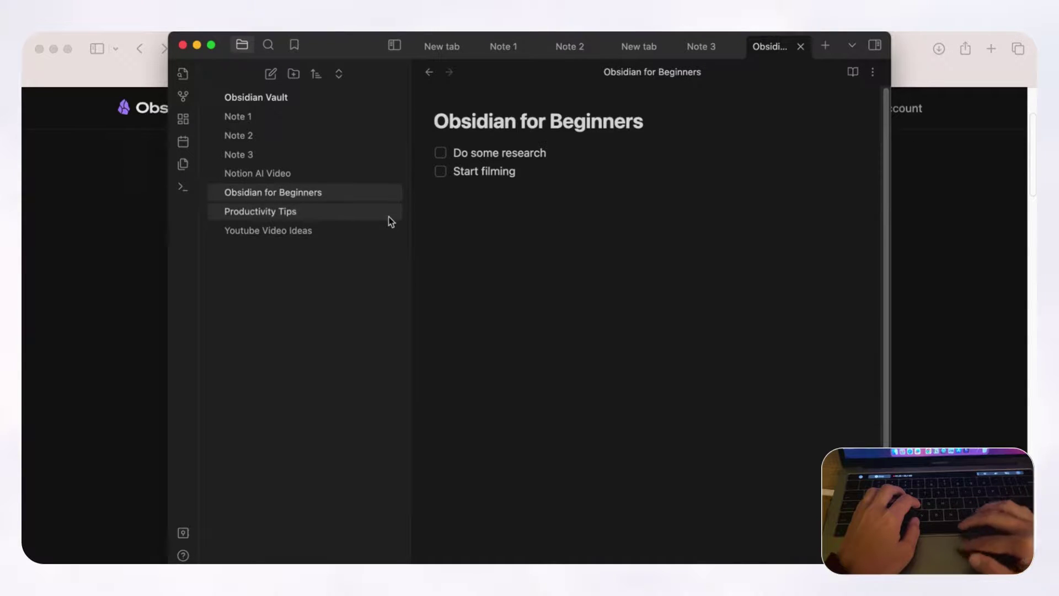
Open the Youtube Video Ideas note, and insert and remove a blank line below the Obsidian for Beginners link
left_click(283, 232)
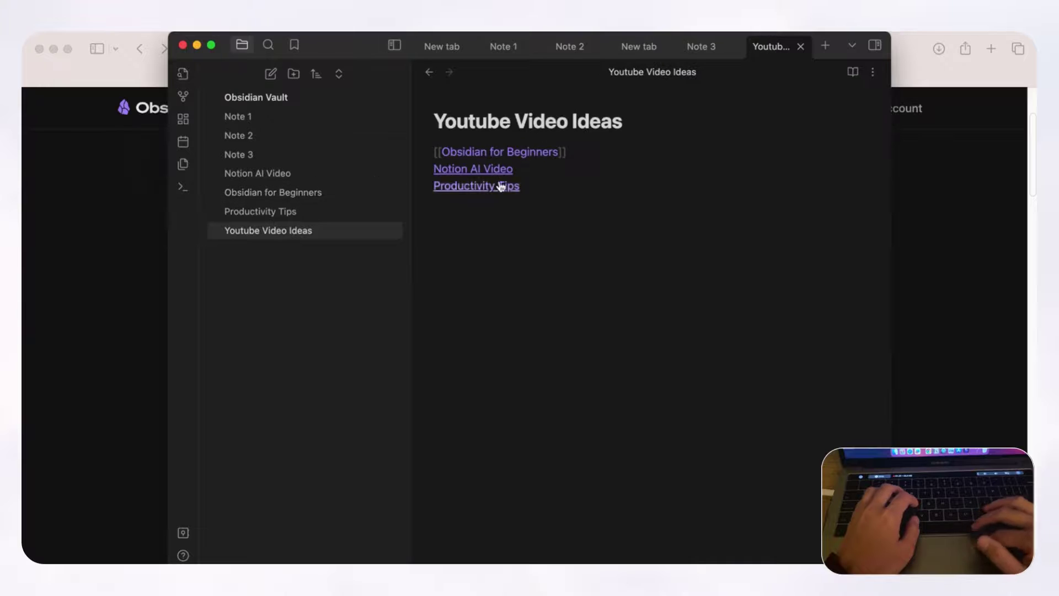
left_click(579, 155)
key("Return")
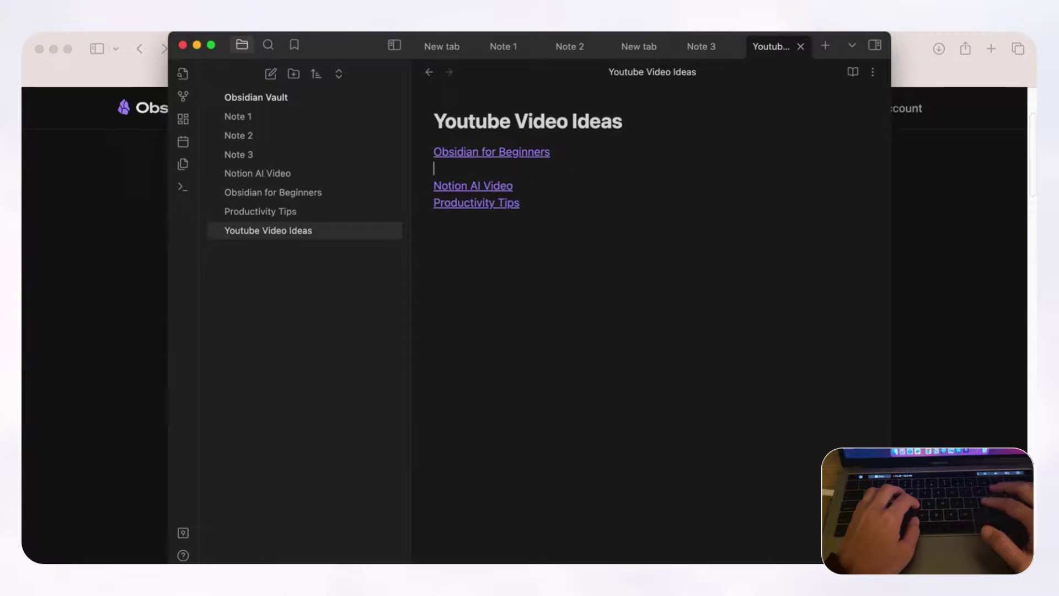
key("BackSpace")
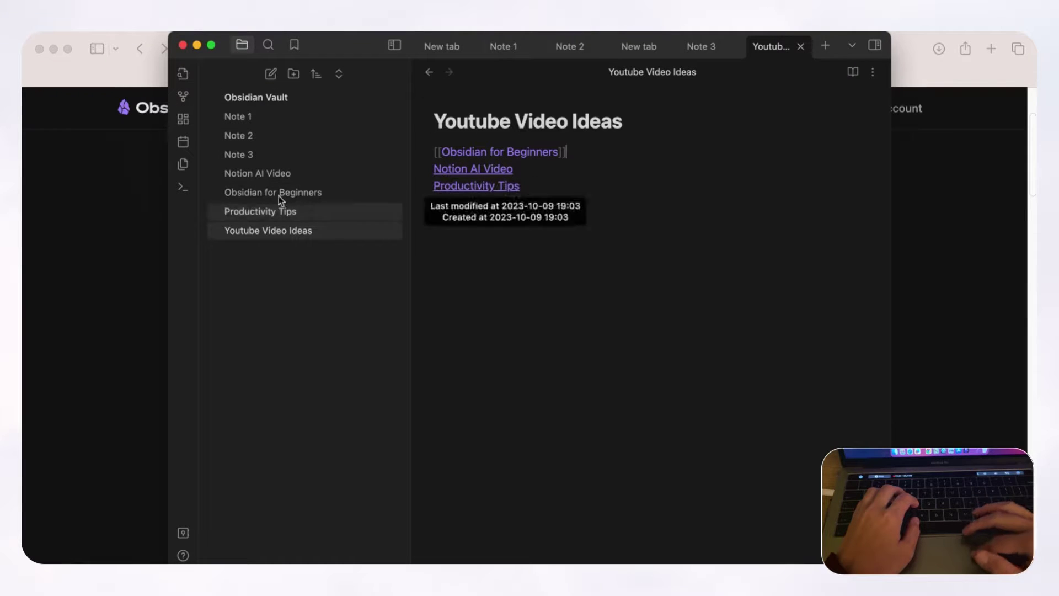
Open the graph view and examine the links between Youtube Video Ideas and the video notes
left_click(184, 96)
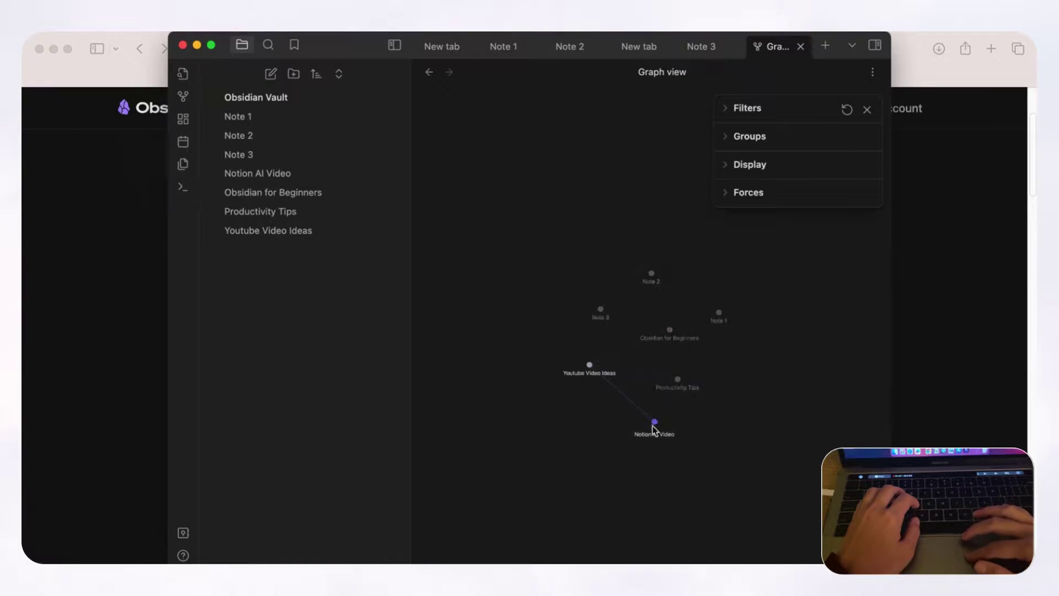
scroll(652, 406, "up", 3)
scroll(650, 403, "up", 2)
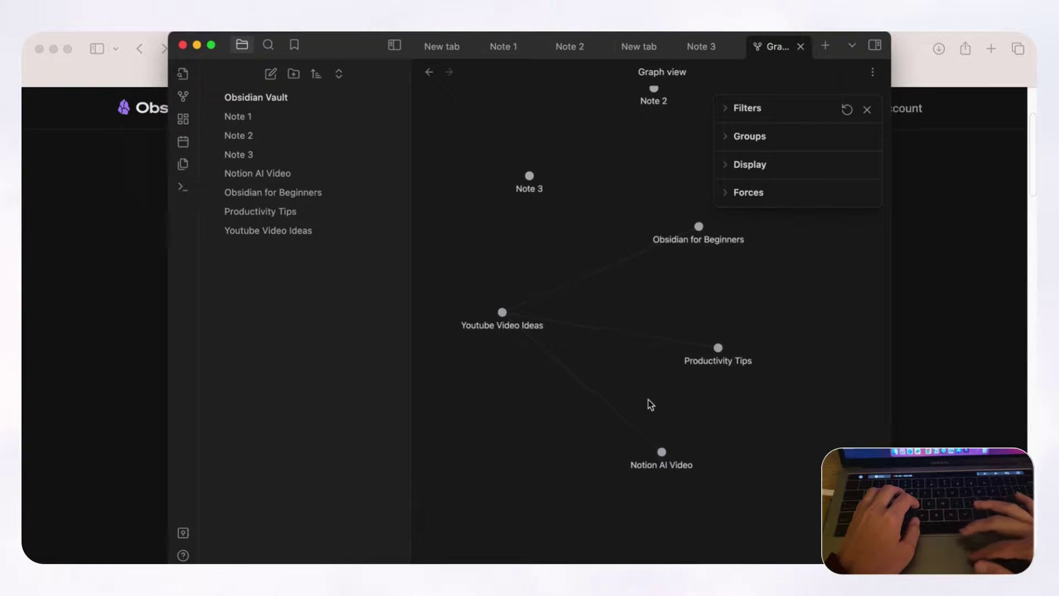
left_click_drag(617, 323, 628, 395)
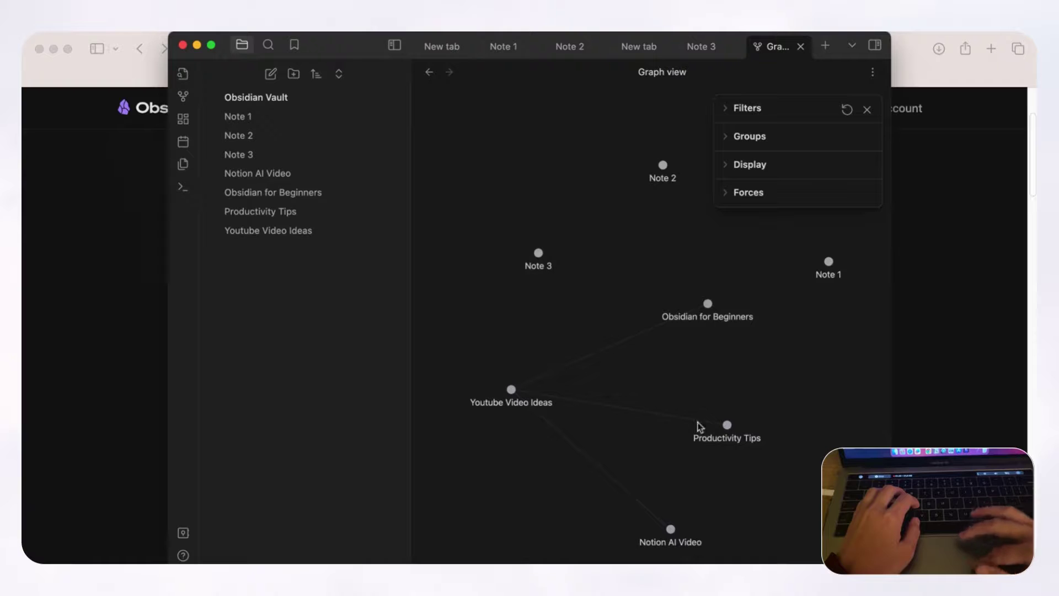
Below the checklist in the Obsidian for Beginners note, add a link to "Obsidian Research" and follow it to create that note
left_click(708, 304)
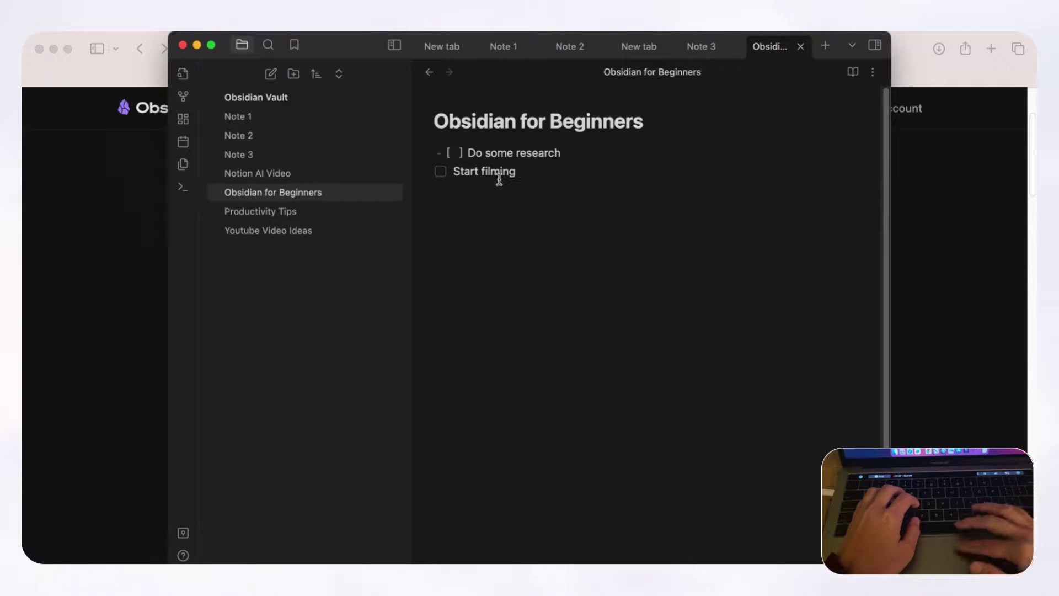
left_click(492, 201)
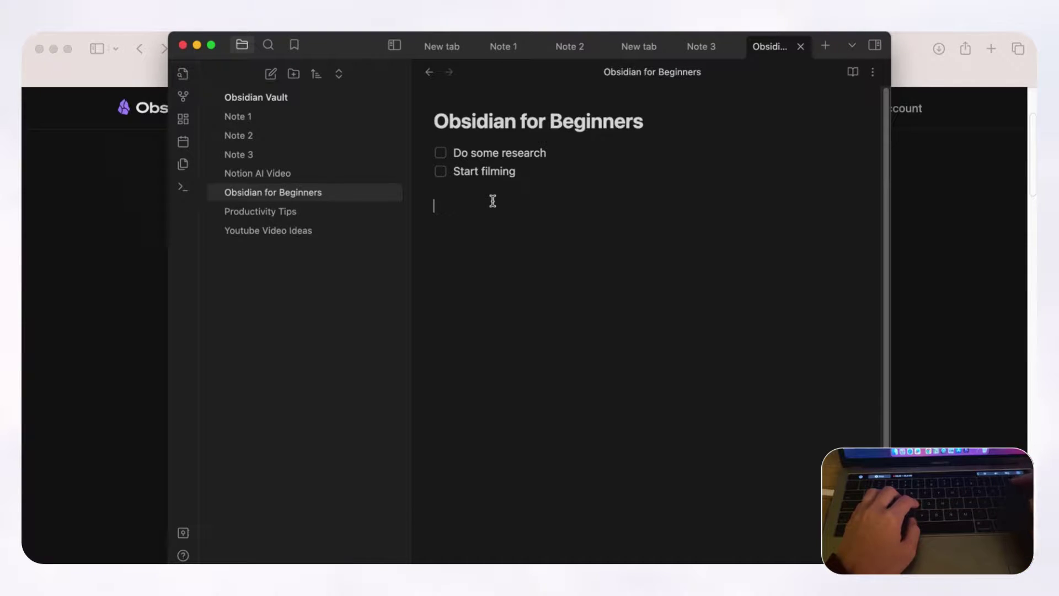
type("[[Ob")
type("sidian Res")
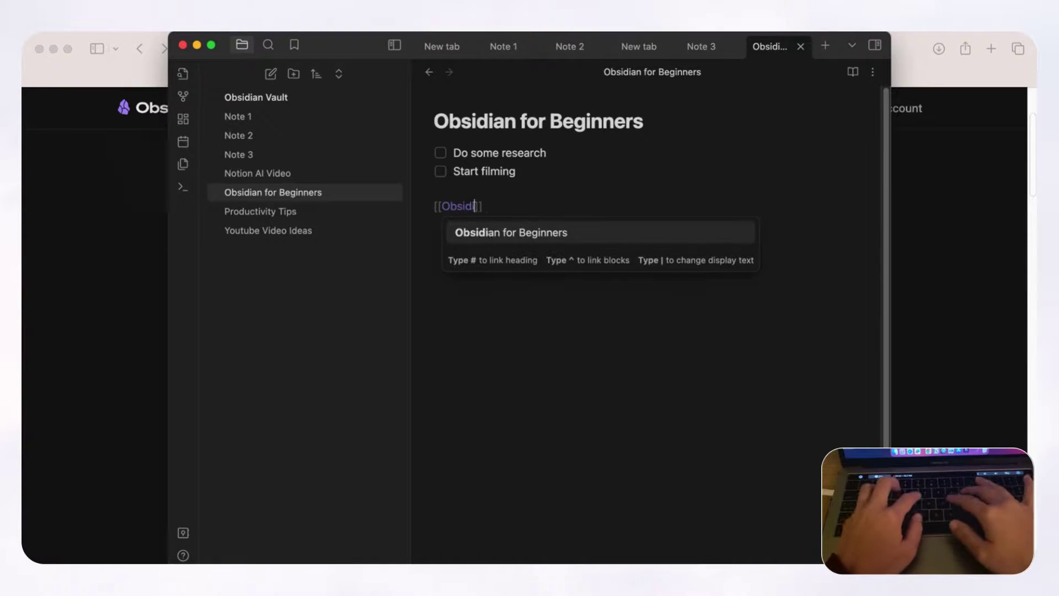
type("earch")
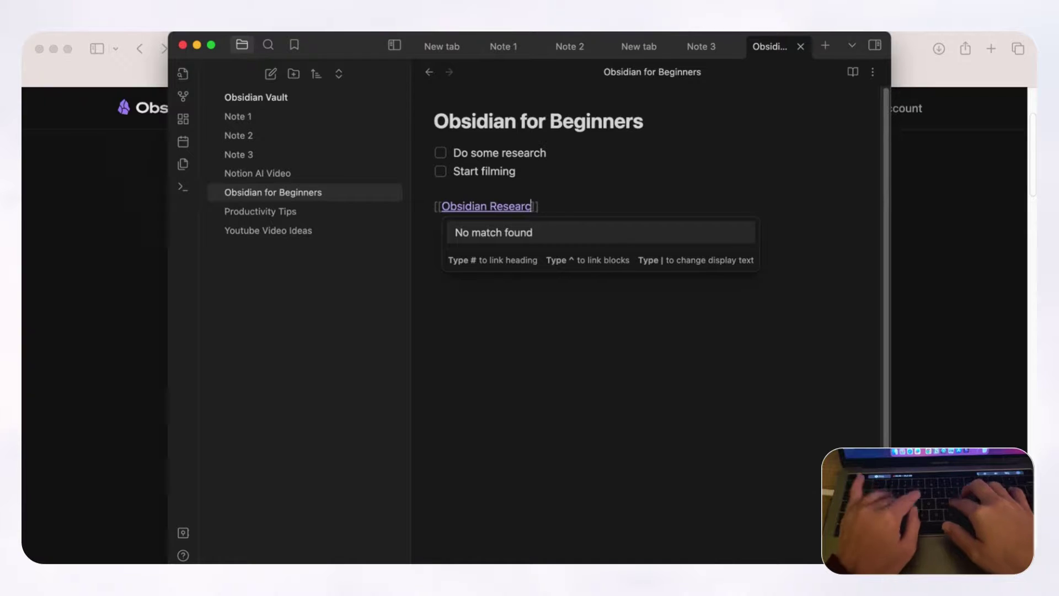
left_click(566, 208)
key("Return")
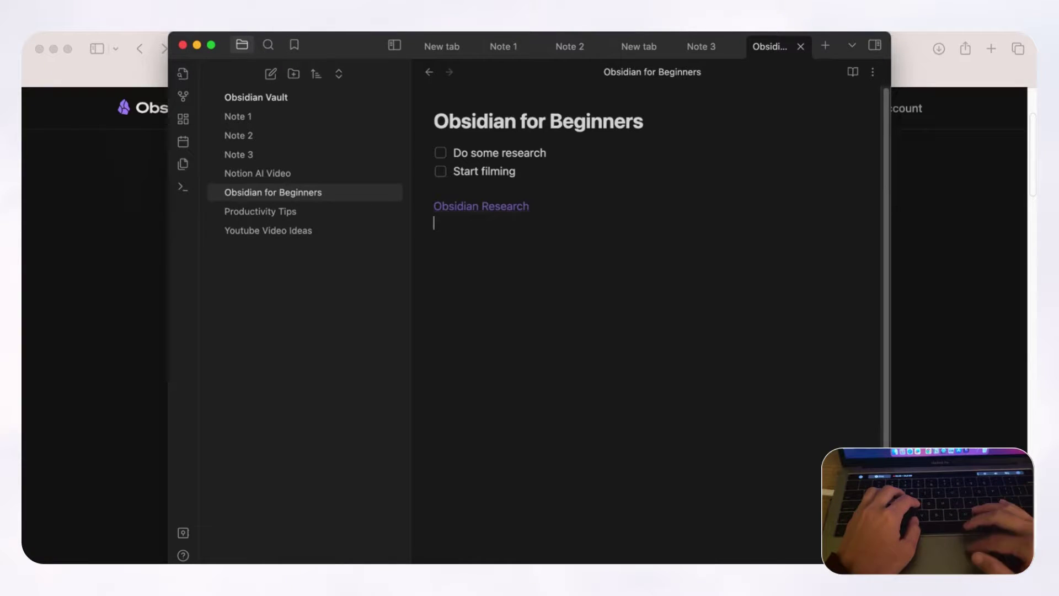
left_click(487, 207)
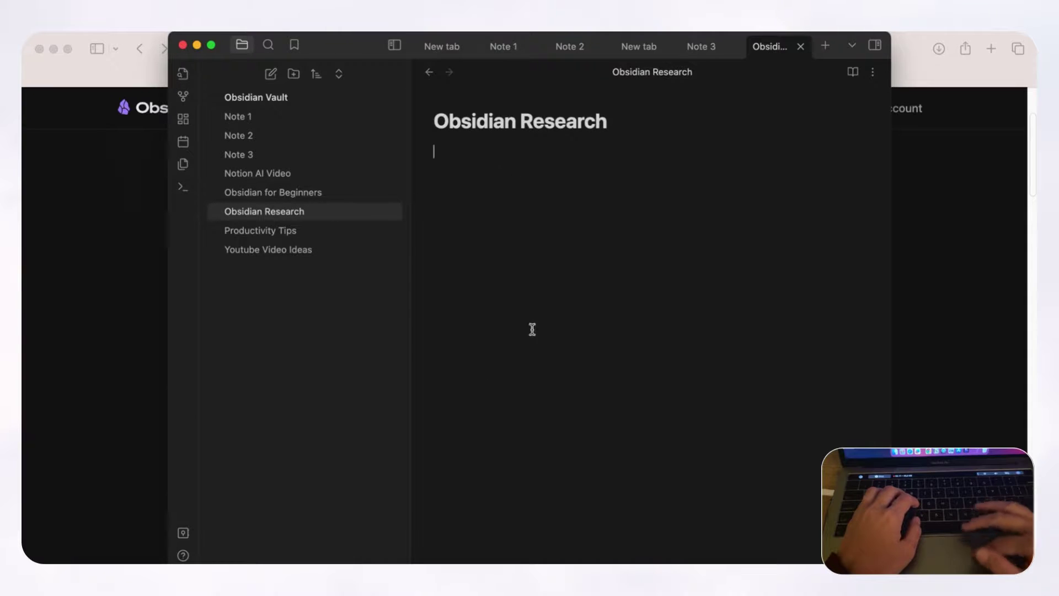
Examine the connections of Obsidian for Beginners in the graph view and open the Obsidian Research note from the graph
left_click(183, 97)
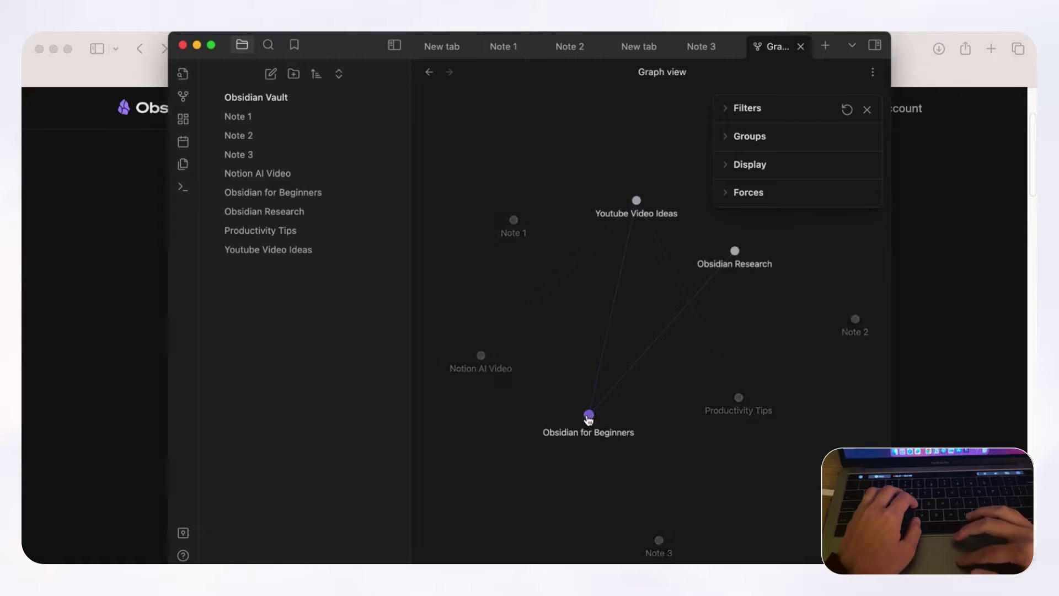
left_click(734, 250)
left_click(512, 223)
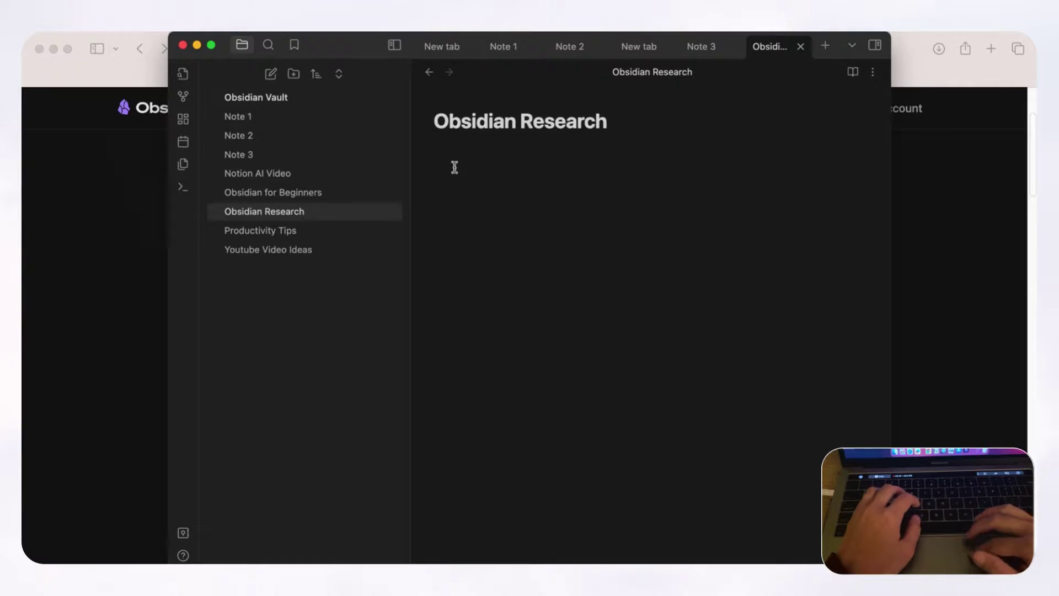
Add the tag #obsidian below the Obsidian Research link in the Obsidian for Beginners note
left_click(305, 197)
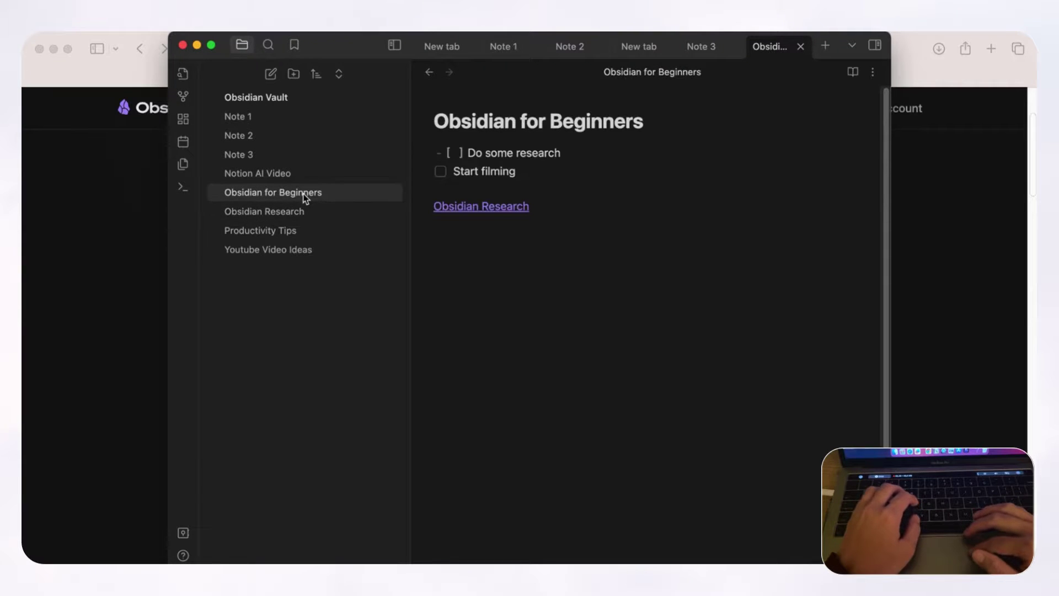
left_click(467, 234)
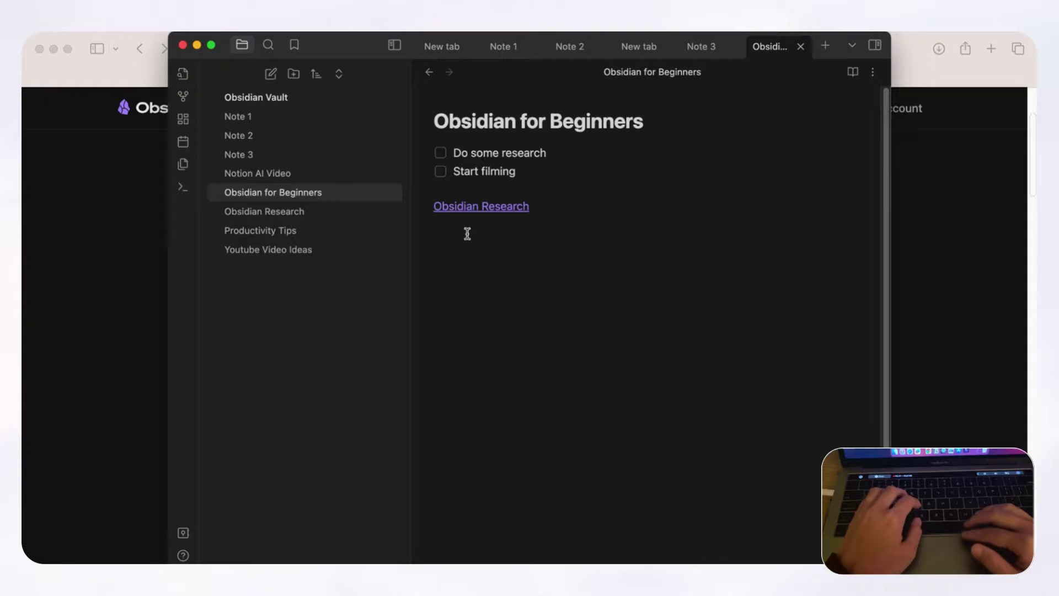
type("##obsidian")
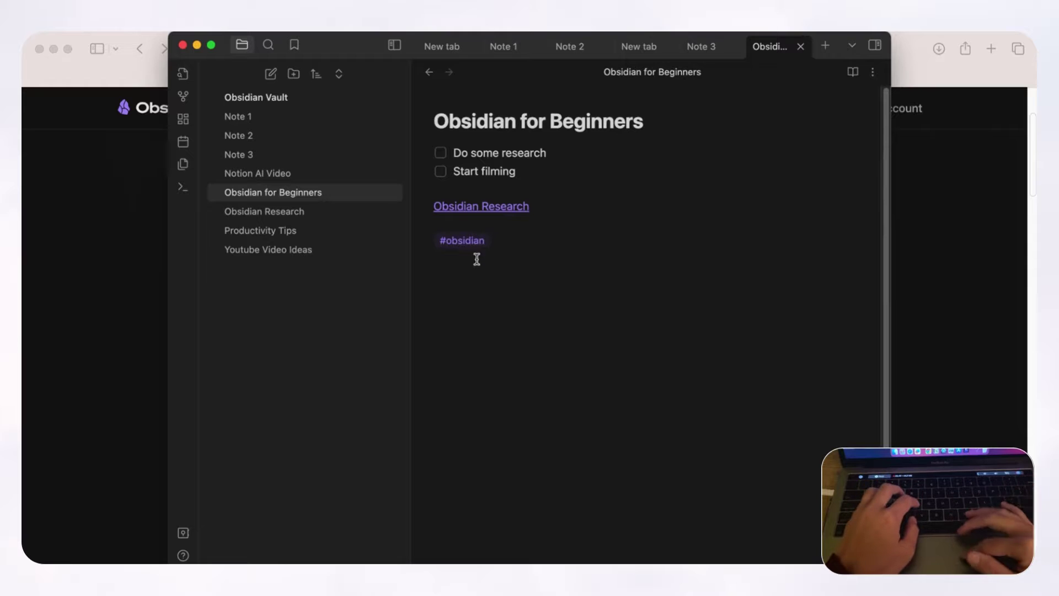
Open the Obsidian Research note and add the tag #obsidian to it
key("Return")
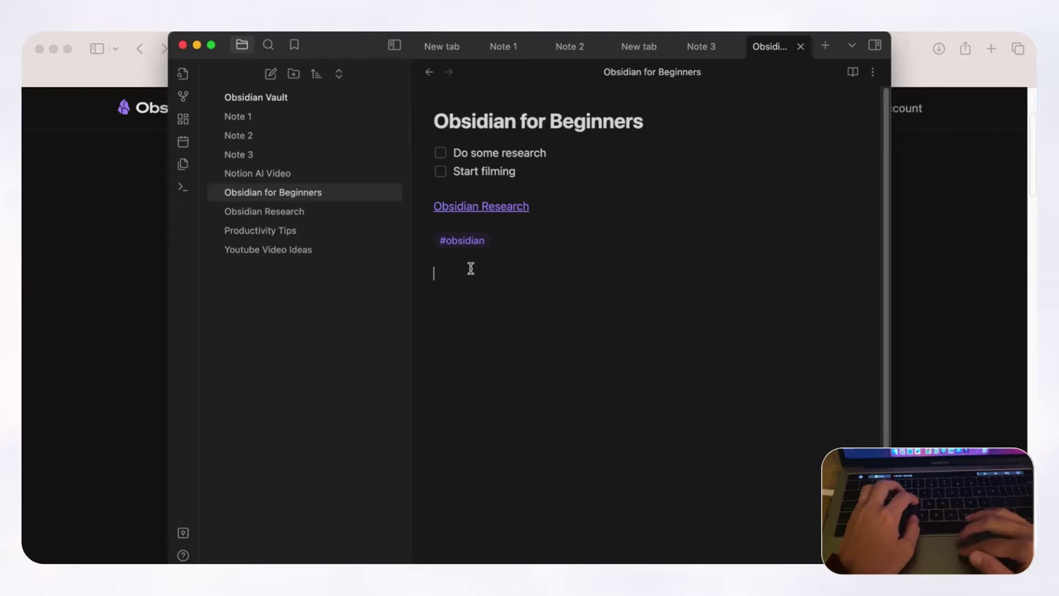
left_click(277, 213)
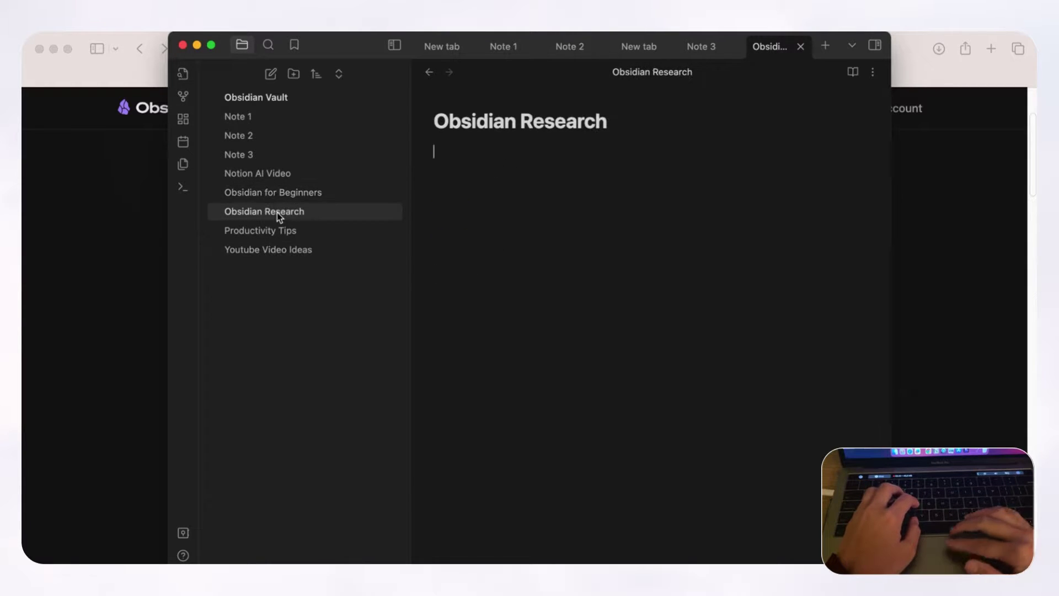
type("#obsidi")
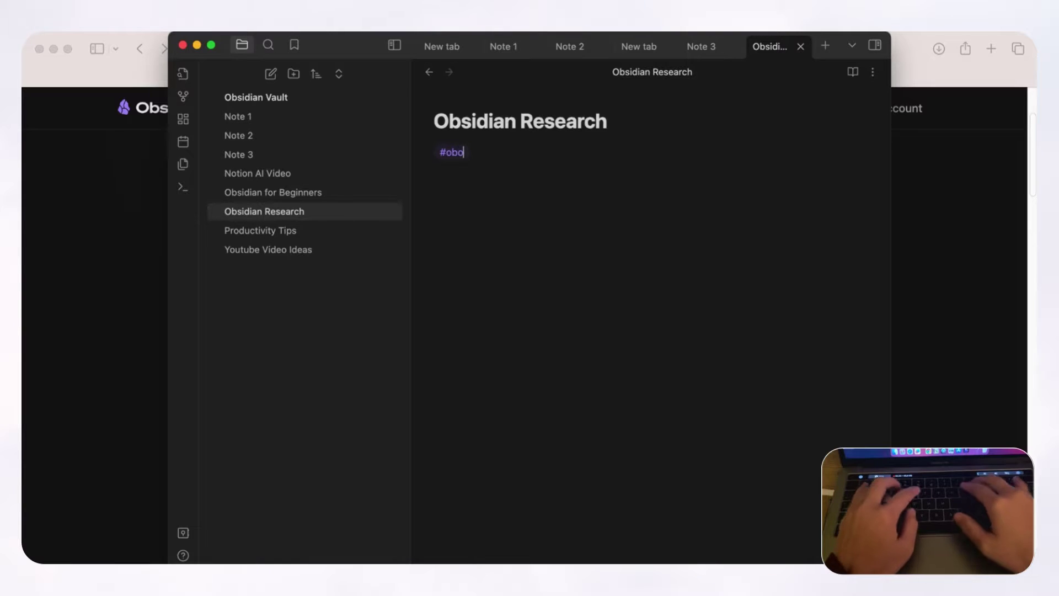
type("a")
key("Return")
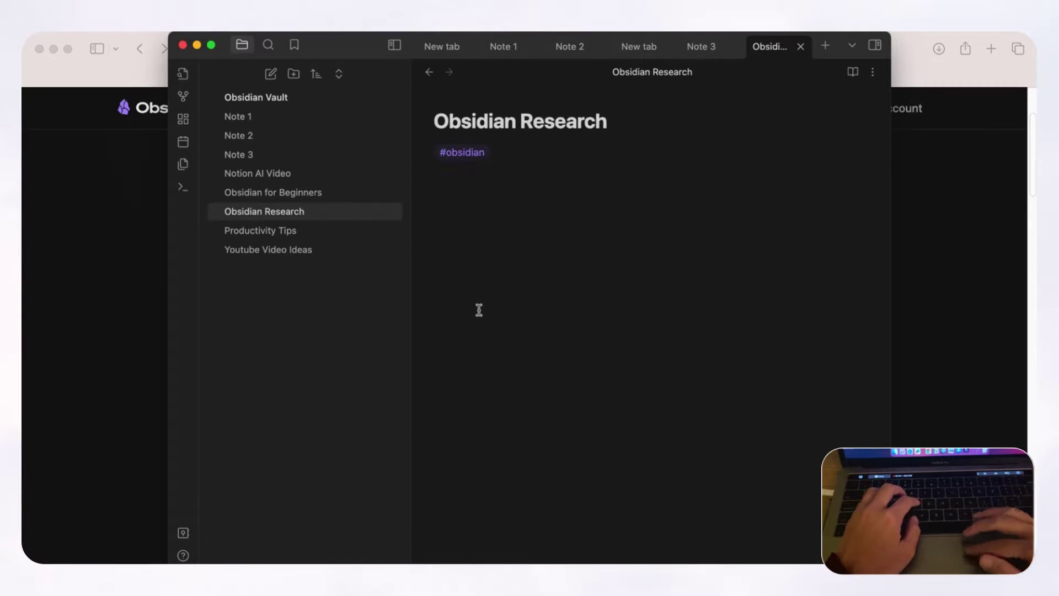
List the notes sharing the #obsidian tag from Obsidian for Beginners, then clear the search and open the graph view
left_click(275, 195)
left_click(459, 242)
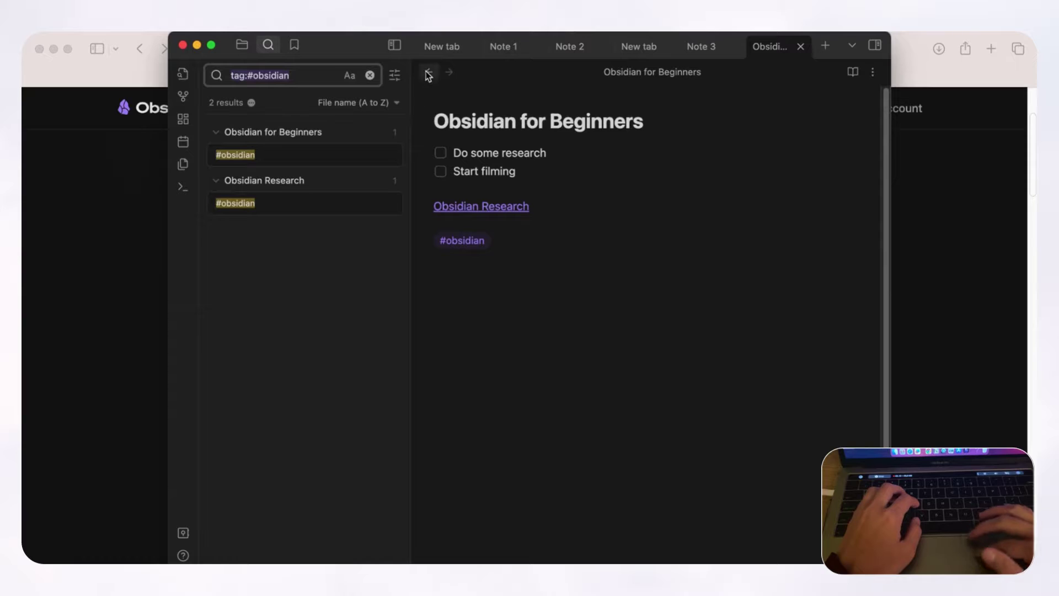
left_click(370, 75)
left_click(183, 96)
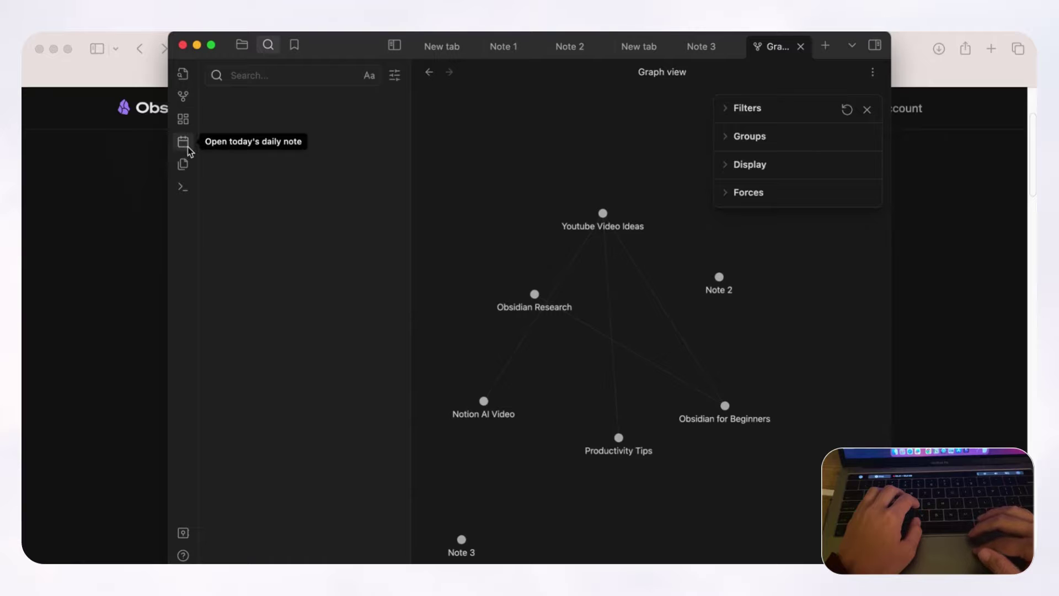
Create today's daily note and write "Today I'm working on a youtube video about" followed by a link to Obsidian for Beginners
left_click(188, 148)
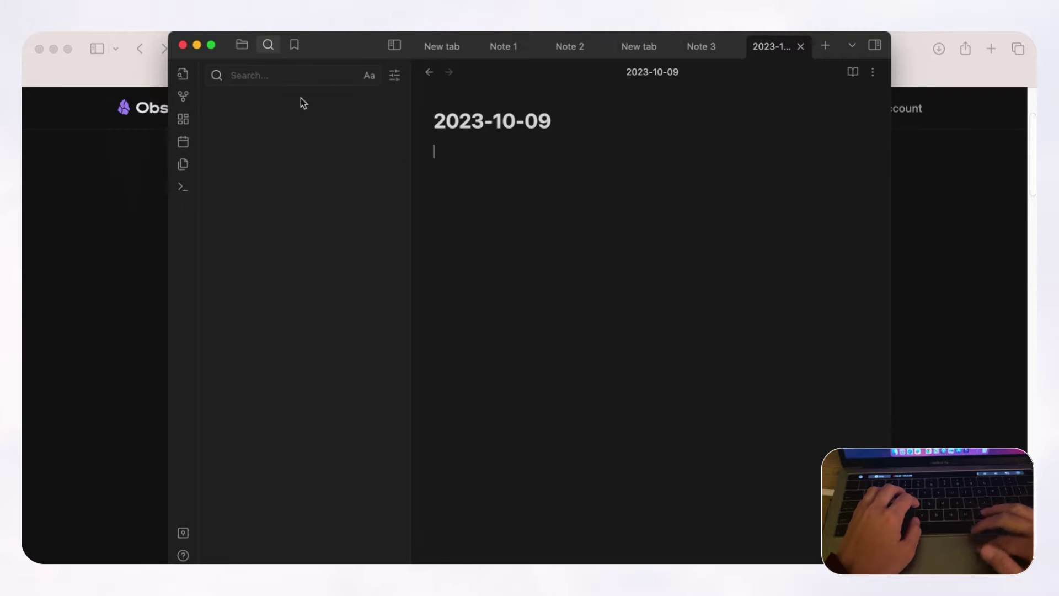
left_click(246, 48)
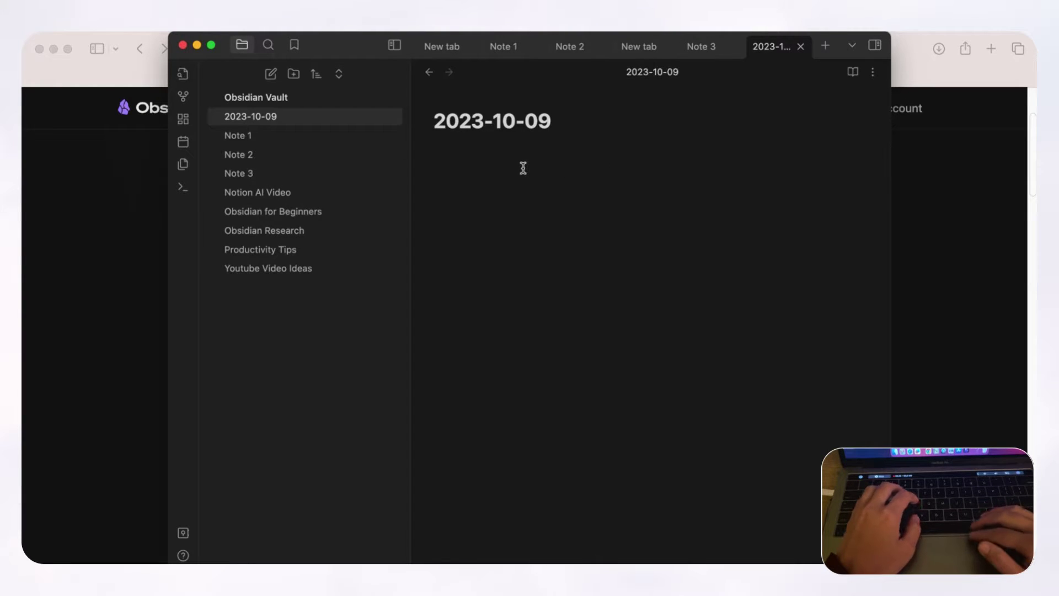
type("Today I'm working on a youtube video")
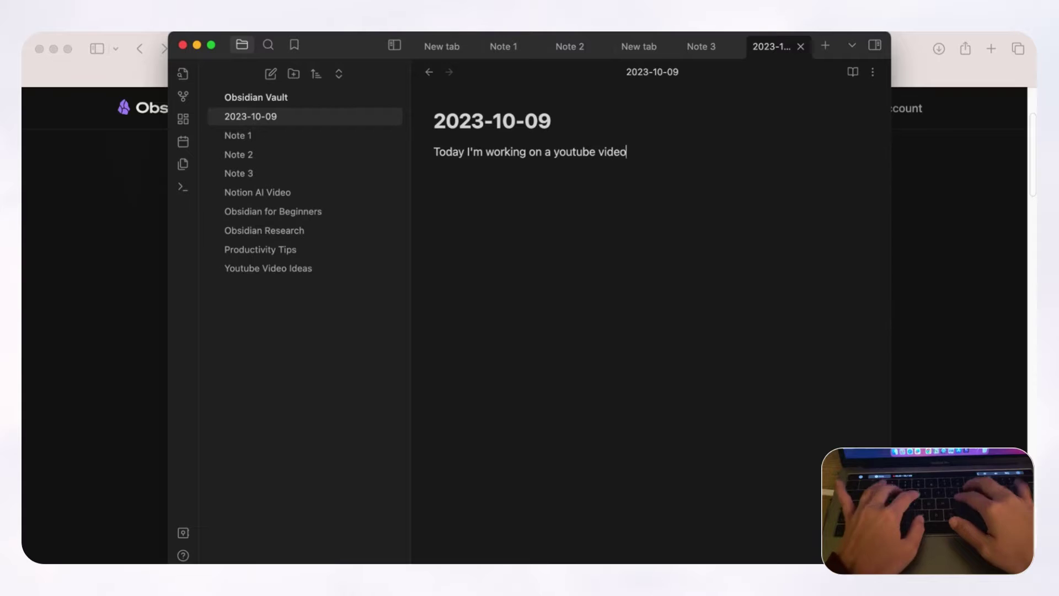
type(" about [[O")
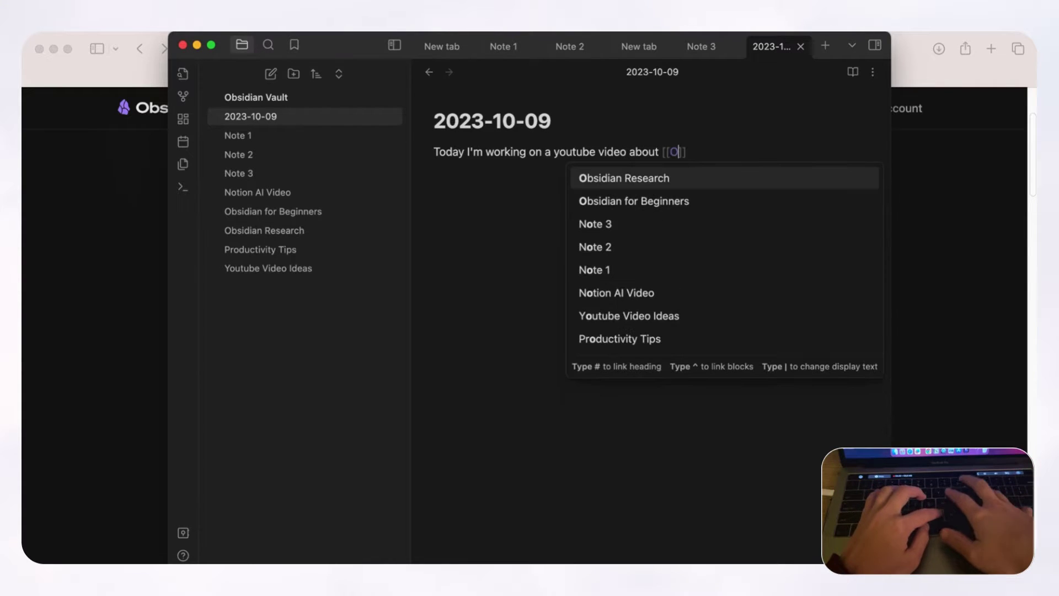
left_click(603, 199)
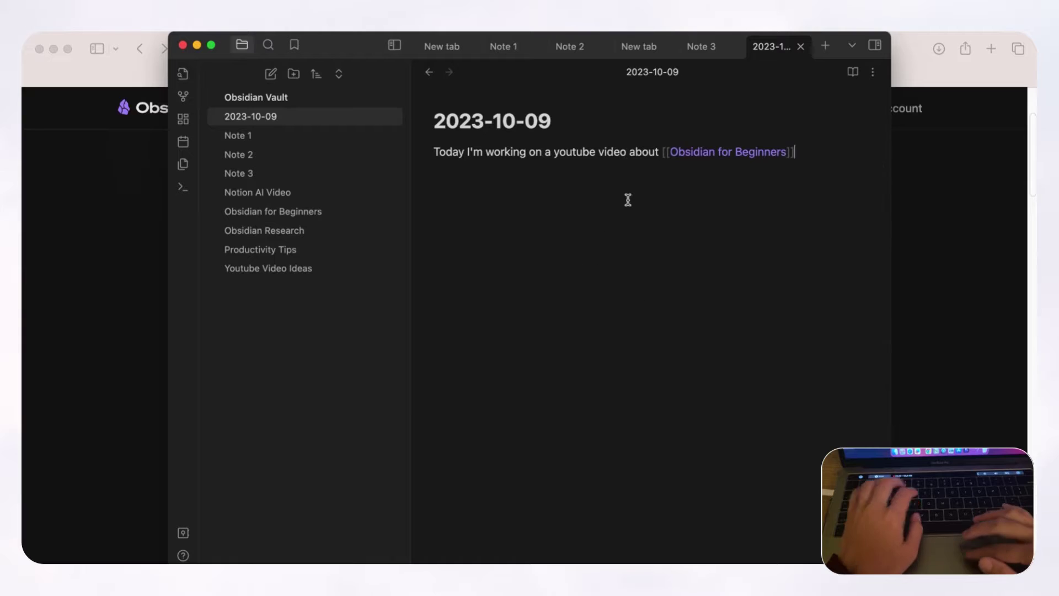
key("Return")
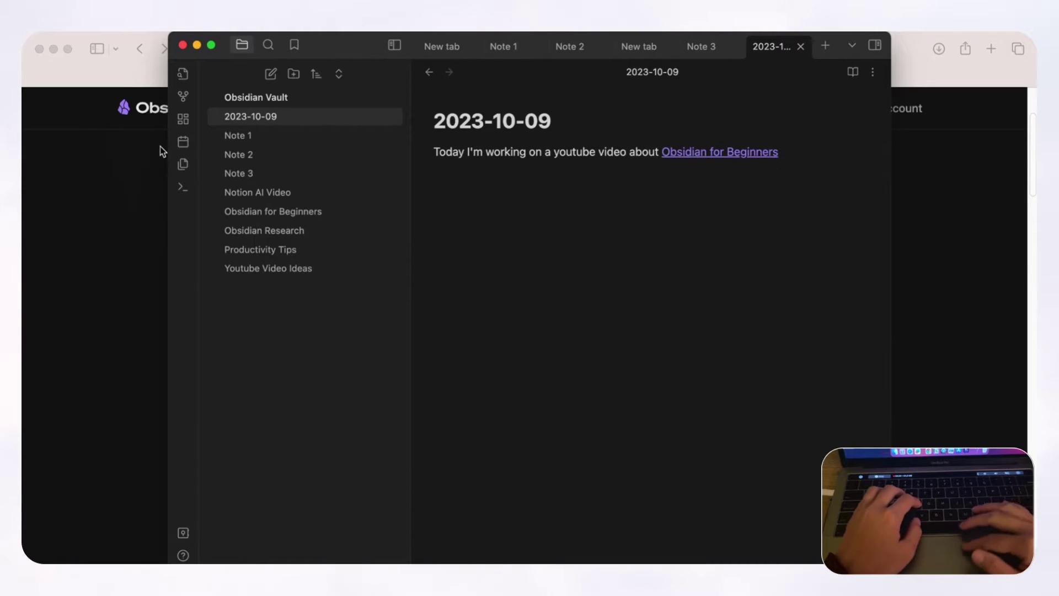
Examine how the daily note connects to Obsidian for Beginners in the graph view, and return to the daily note
left_click(184, 98)
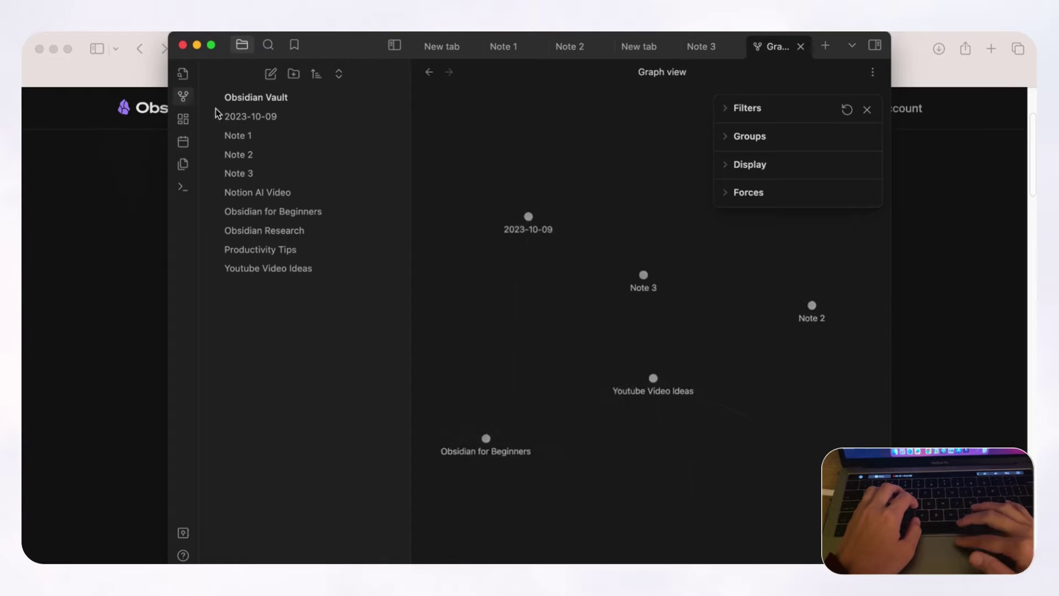
left_click_drag(667, 461, 669, 373)
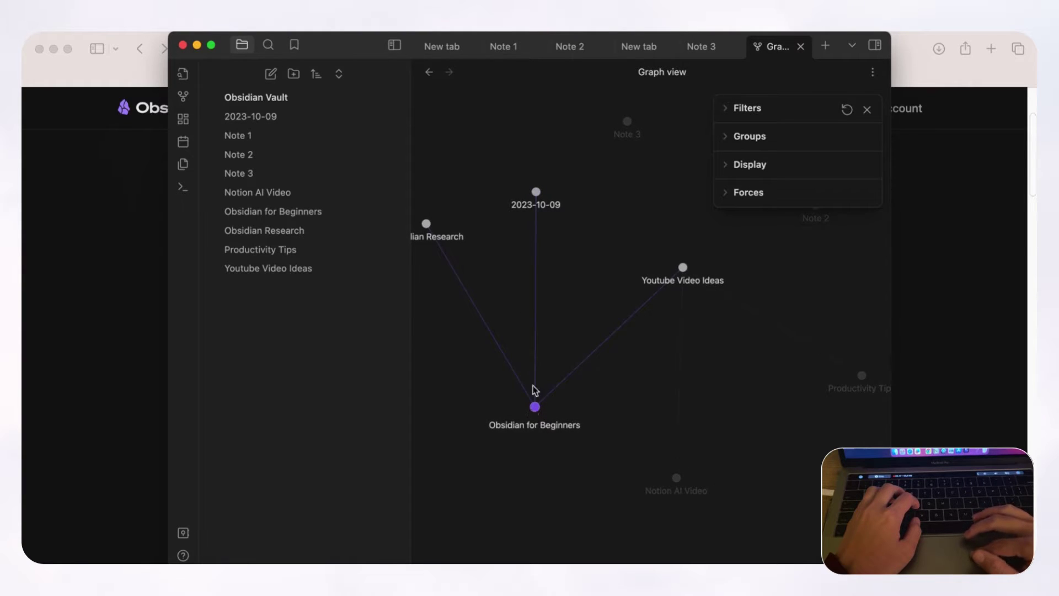
left_click(182, 142)
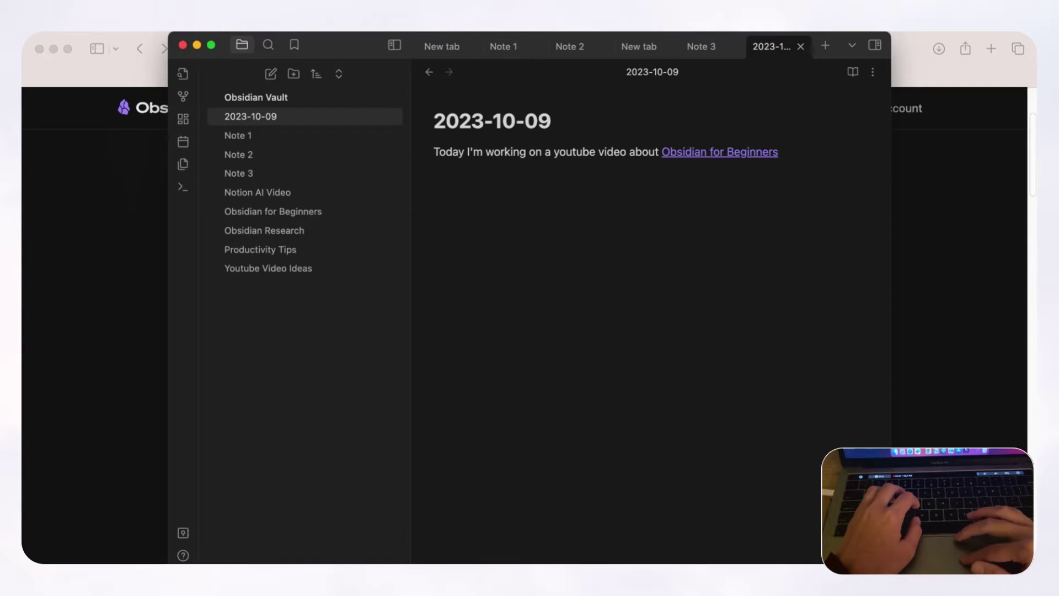
Open the Appearance settings and examine the base color scheme choices and the accent color picker without changing them
key("super+comma")
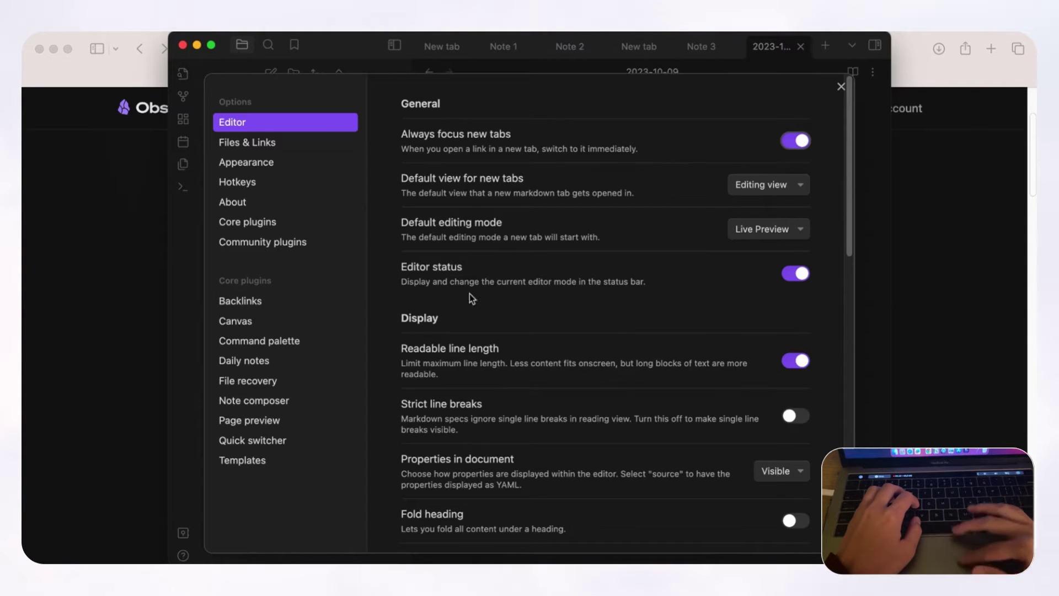
left_click(245, 147)
left_click(249, 163)
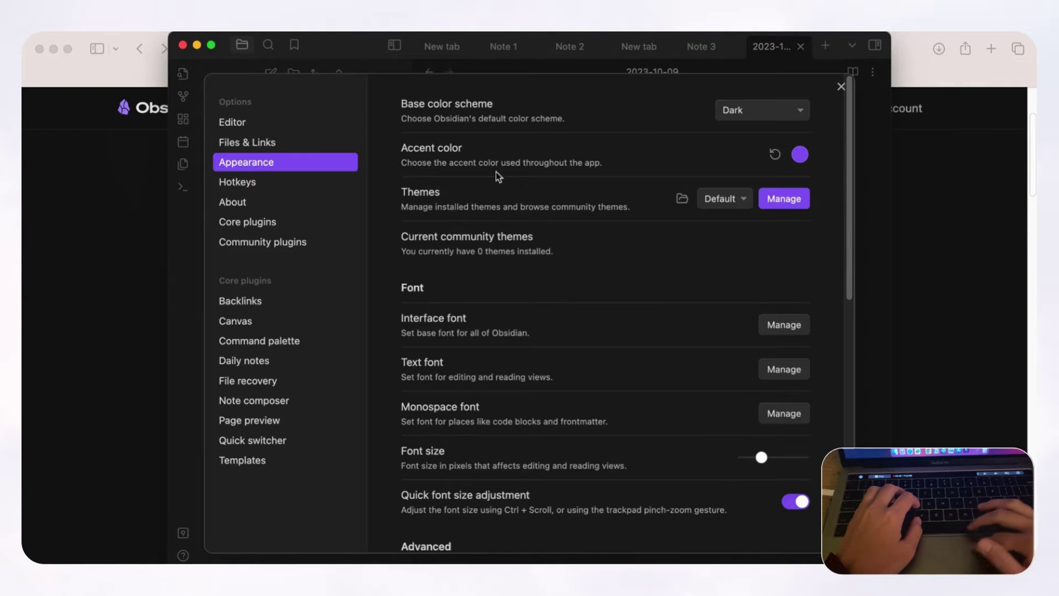
left_click(786, 115)
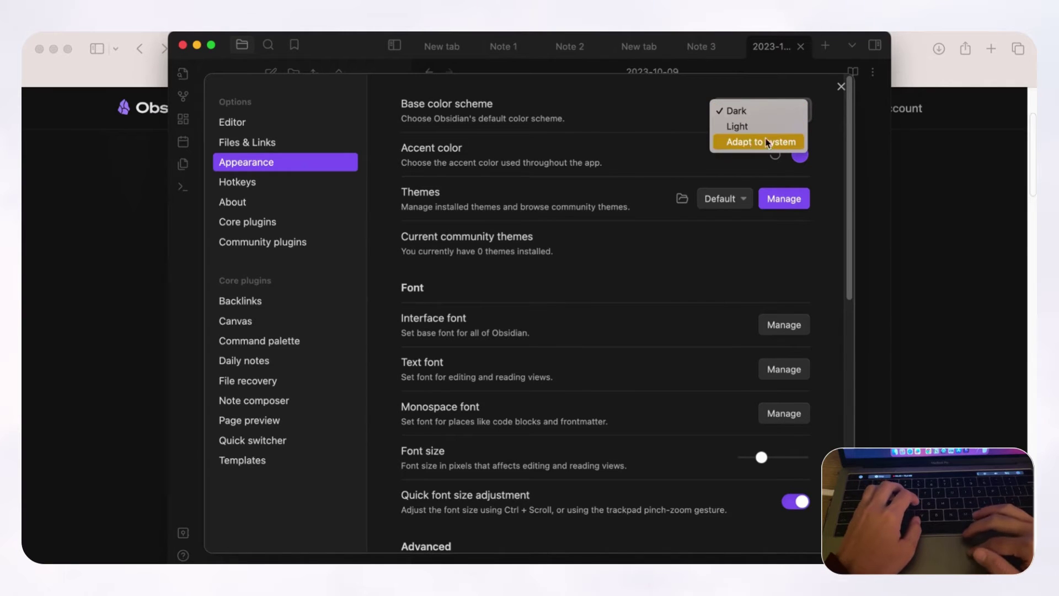
left_click(672, 117)
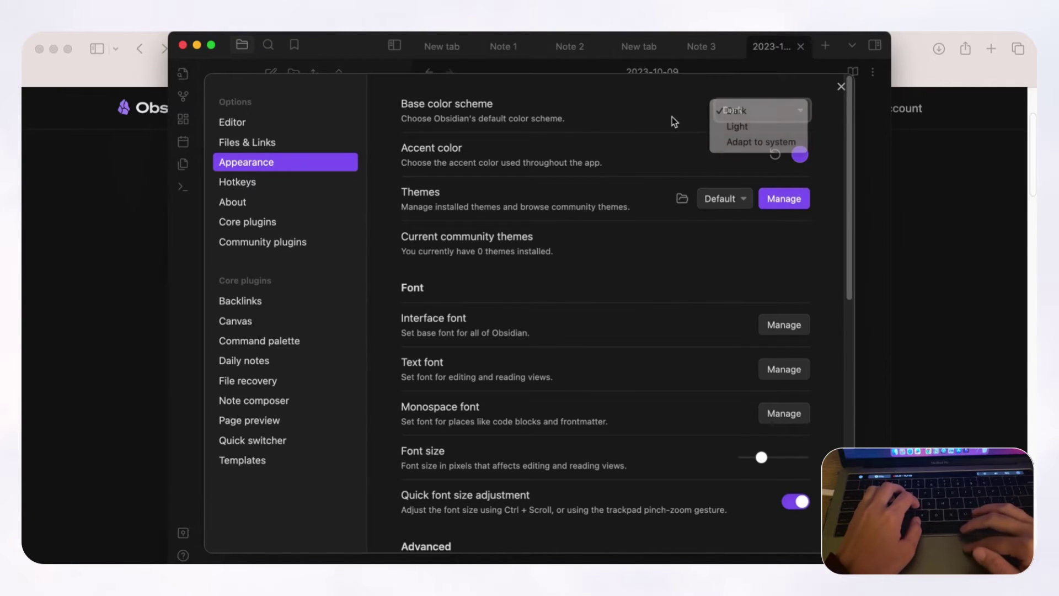
left_click(801, 155)
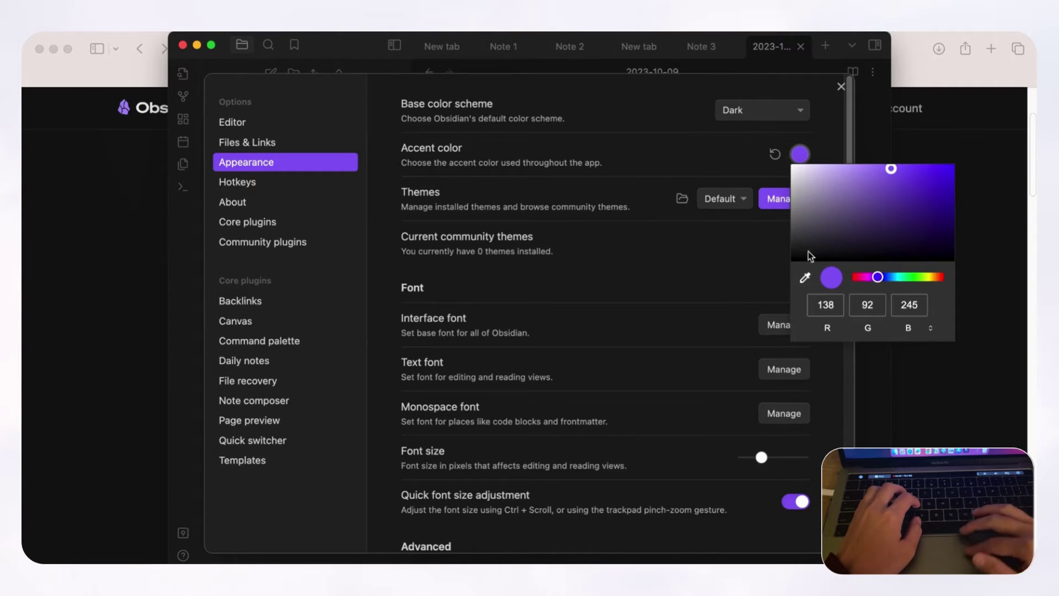
left_click(820, 144)
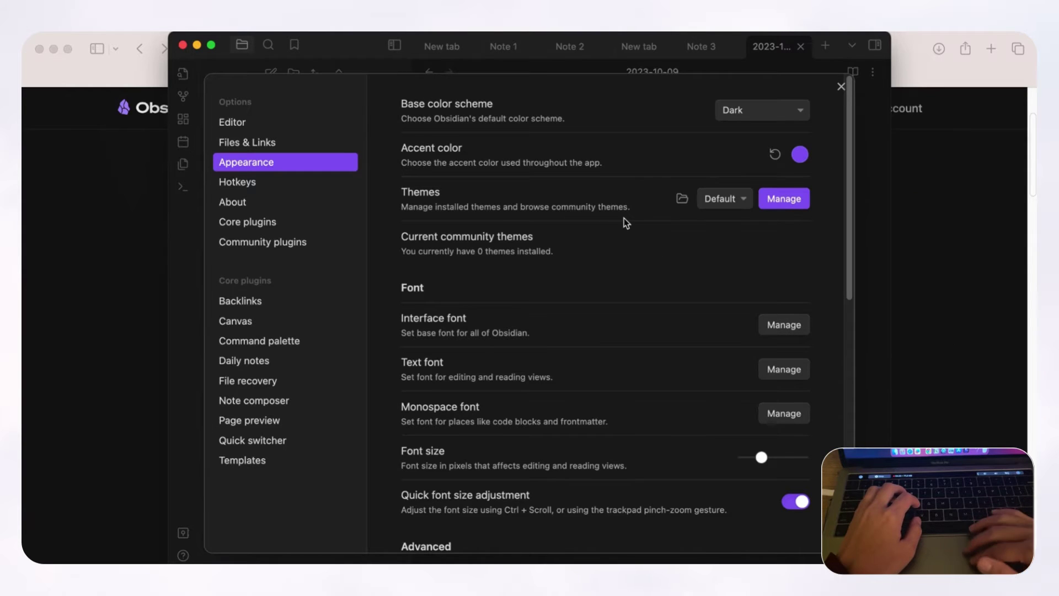
Review the font and advanced Appearance settings, then close the settings
scroll(624, 217, "down", 5)
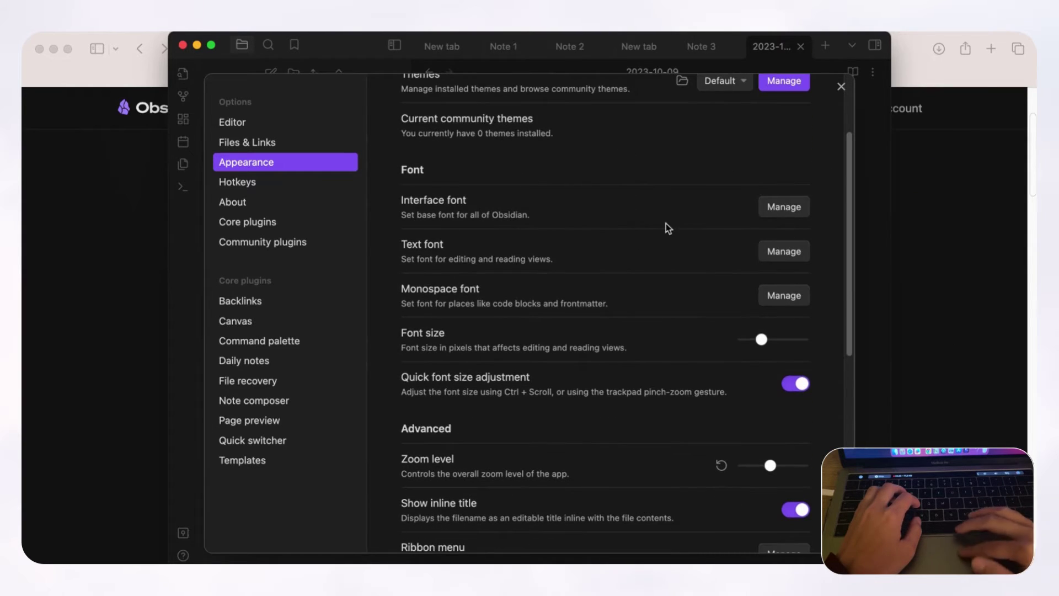
scroll(640, 298, "down", 2)
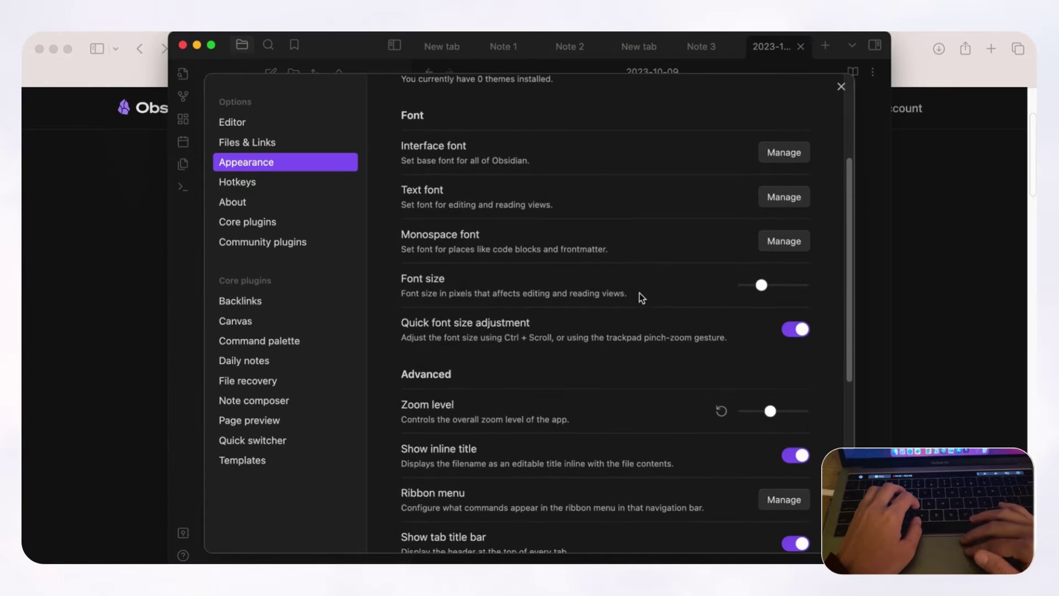
scroll(712, 317, "down", 5)
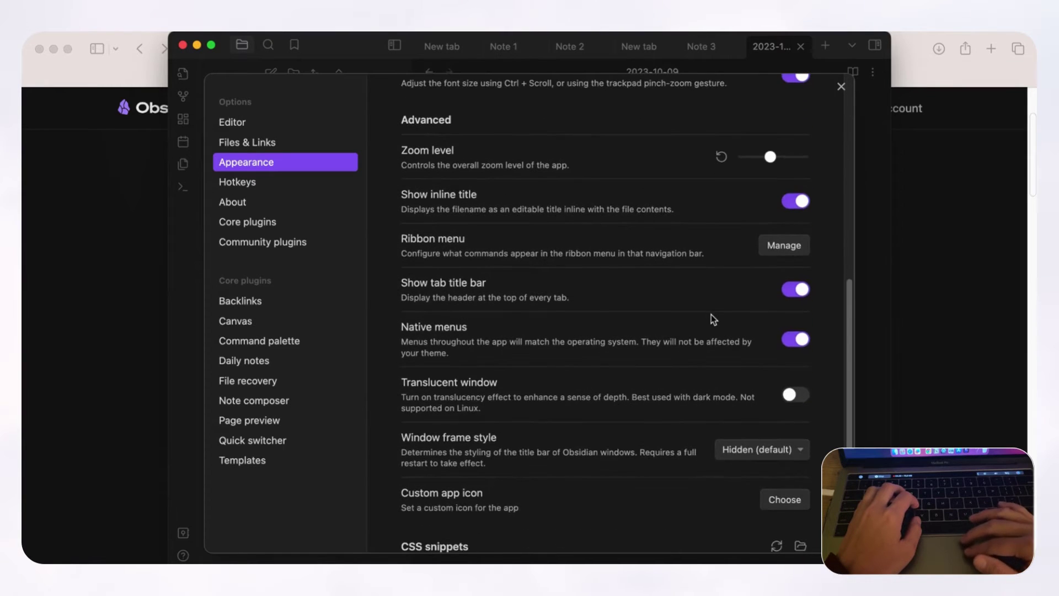
scroll(712, 317, "up", 8)
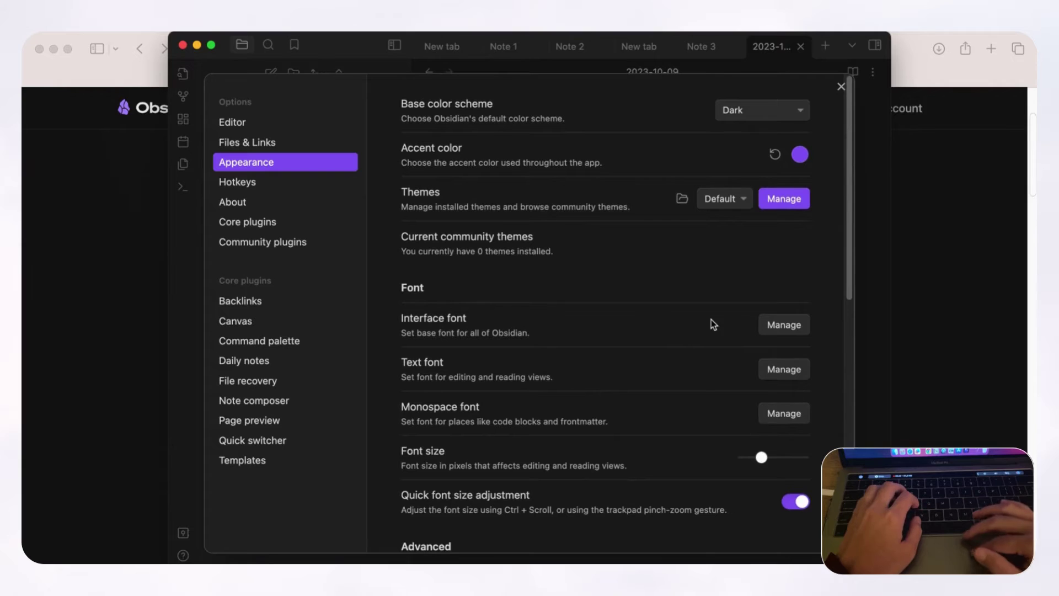
left_click(841, 87)
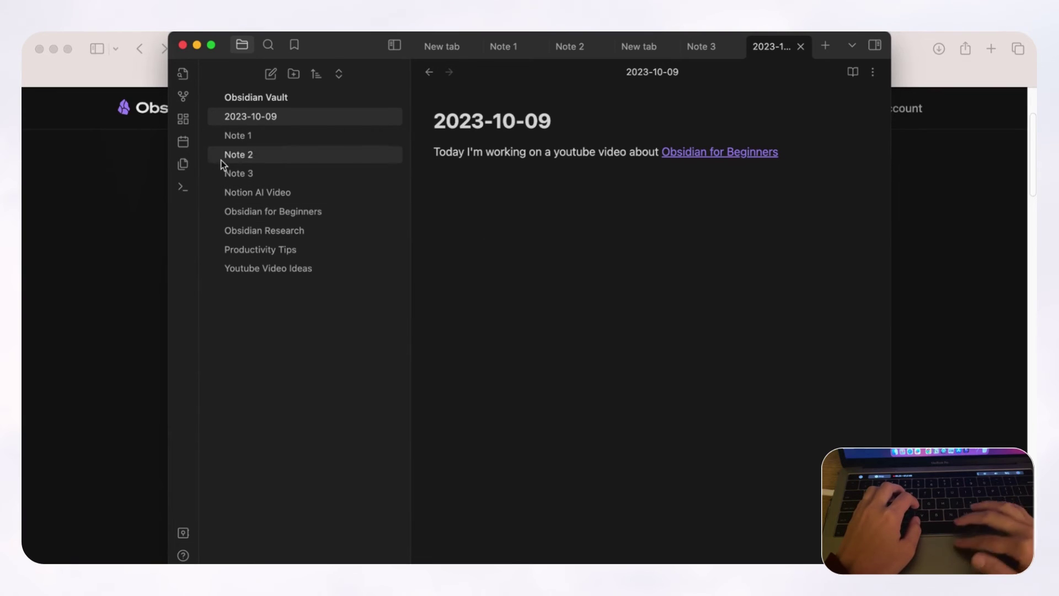
Open the graph view of the whole vault from the daily note
left_click(182, 97)
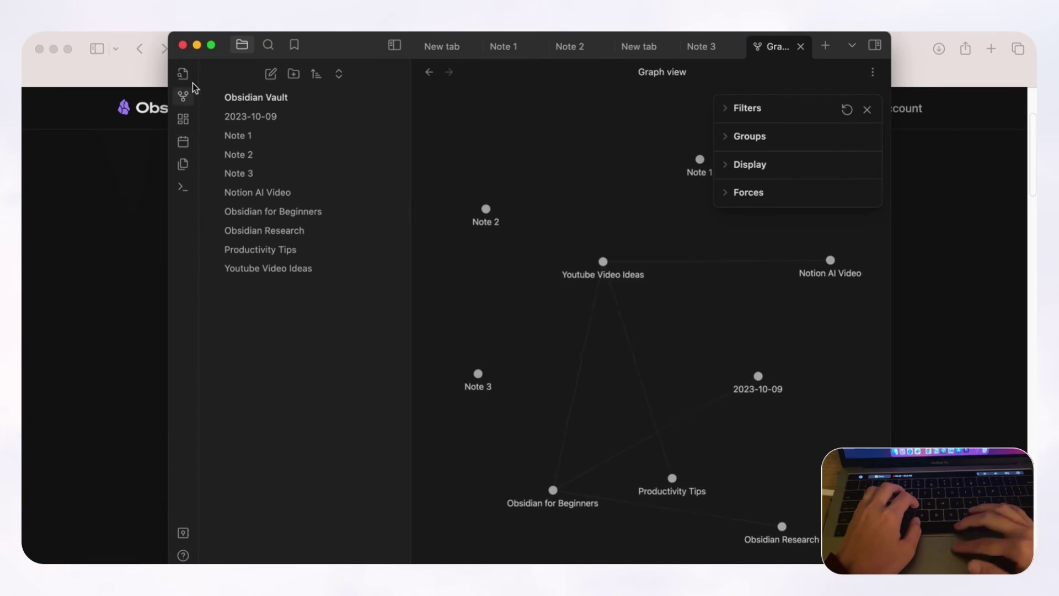